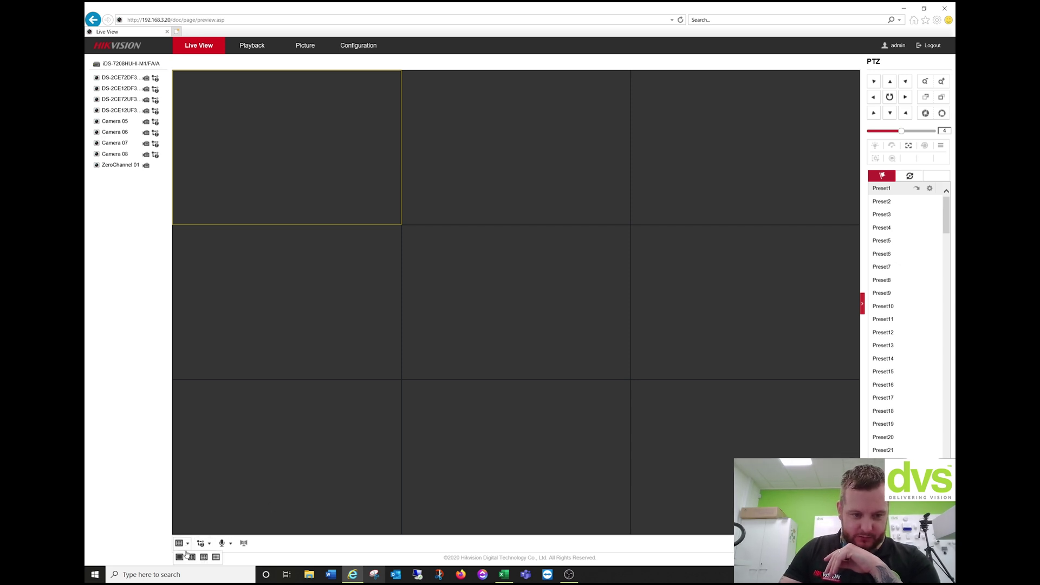
Switch Live View to the 2x2 layout, view it full screen, then exit full screen.
{"action": "left_click", "coordinate": [193, 557]}
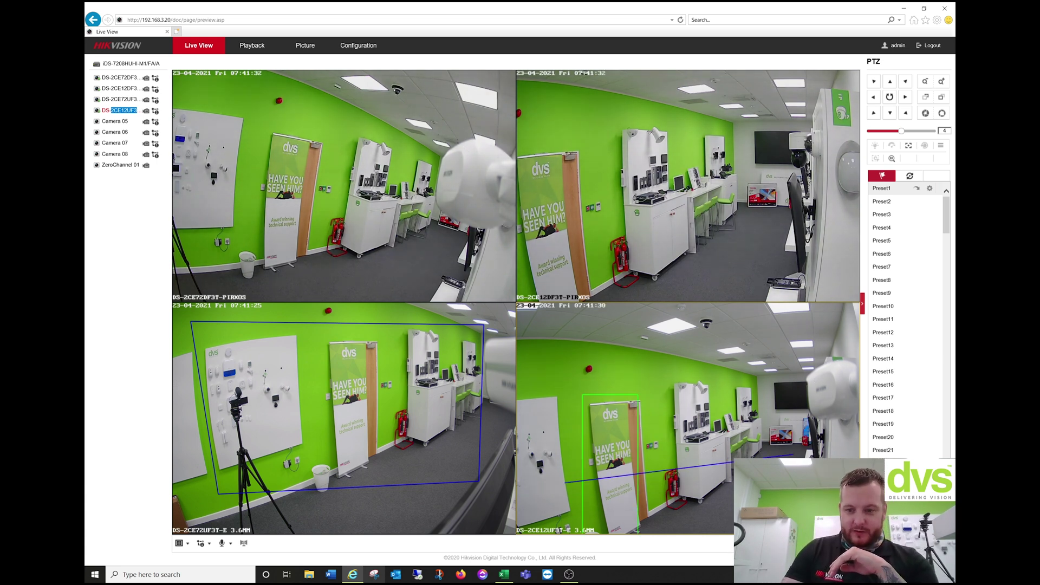
{"action": "left_click", "coordinate": [244, 543]}
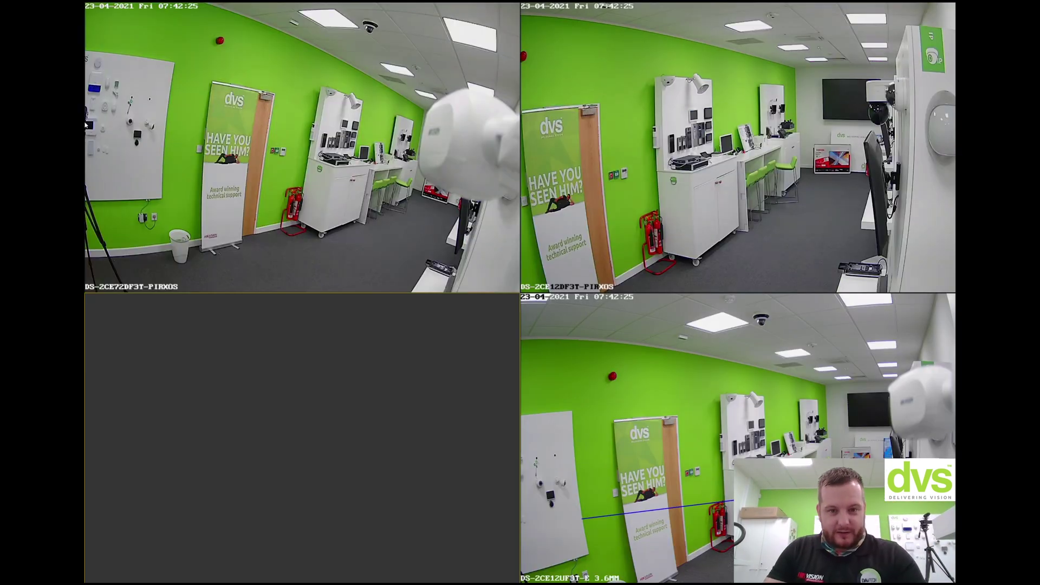
{"action": "key", "text": "Escape"}
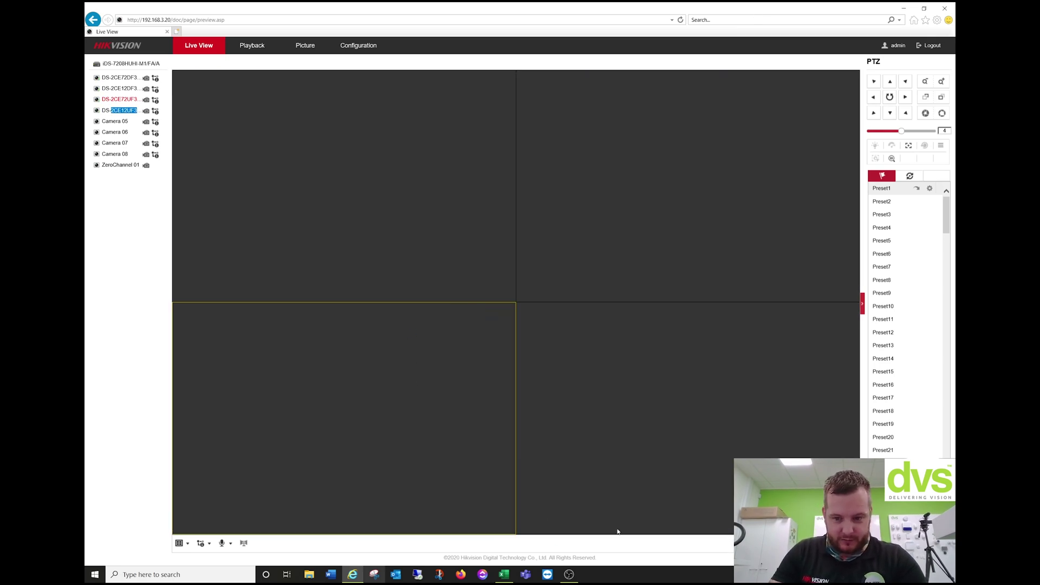
Change the layout to 1x1 and play the DS-2CE72UF3T-E camera feed in it.
{"action": "left_click", "coordinate": [180, 543]}
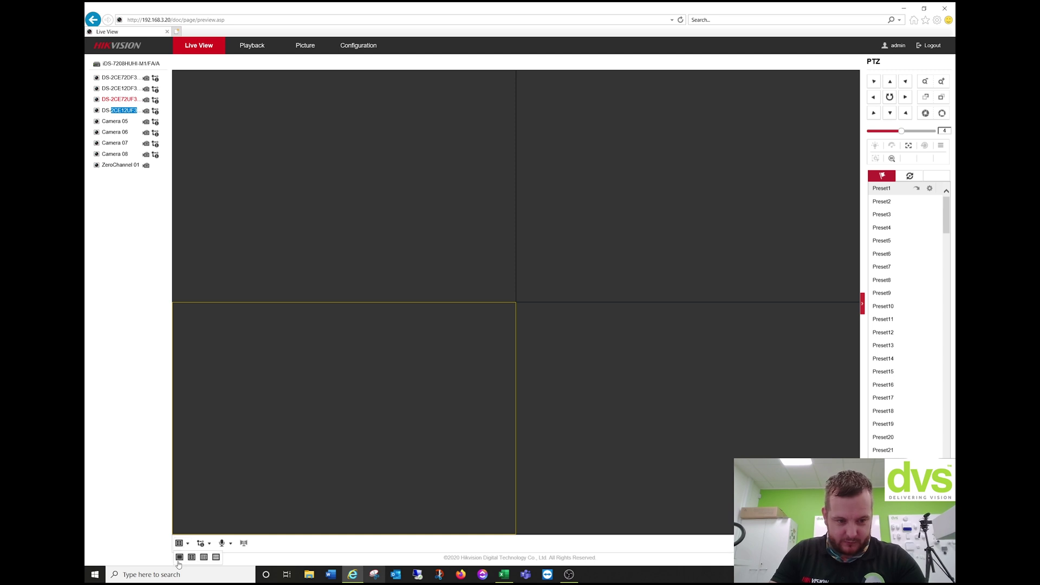
{"action": "left_click", "coordinate": [179, 557]}
{"action": "double_click", "coordinate": [123, 100]}
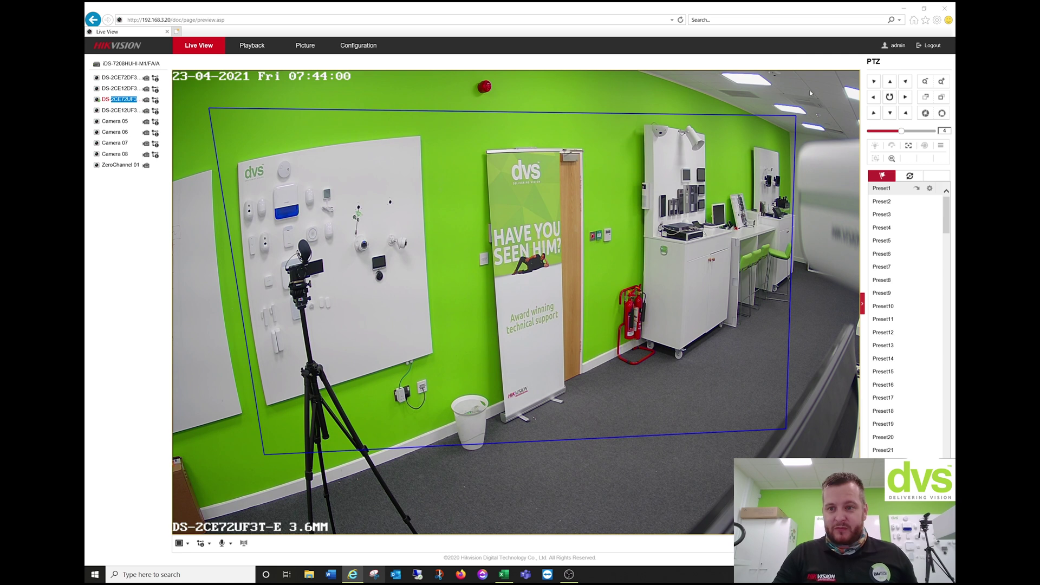
Open the camera OSD, view EXPOSURE (Global, AGC High, Anti-Banding Off), and move up to BACK.
{"action": "left_click", "coordinate": [940, 150]}
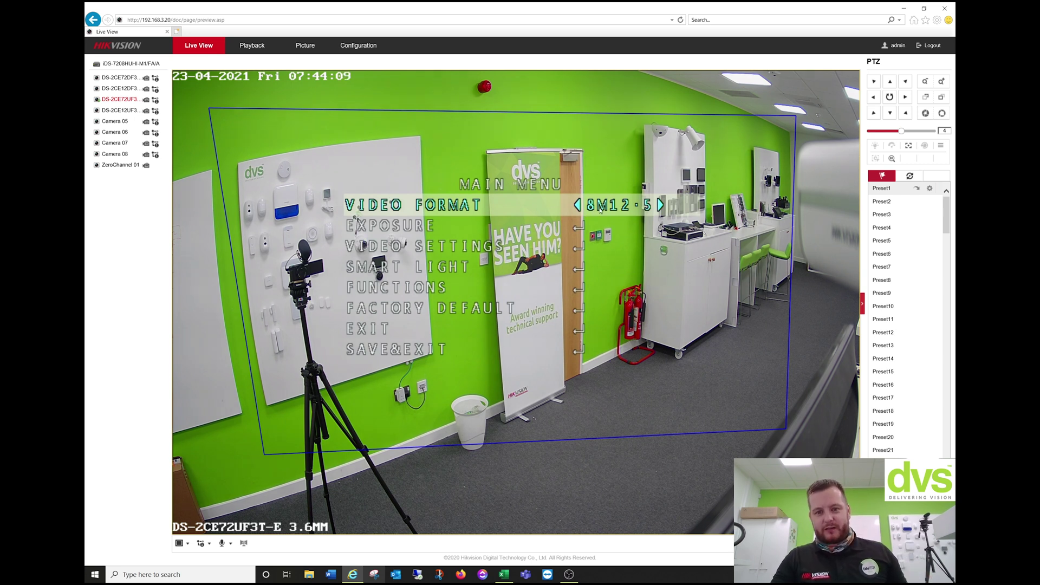
{"action": "left_click", "coordinate": [890, 114]}
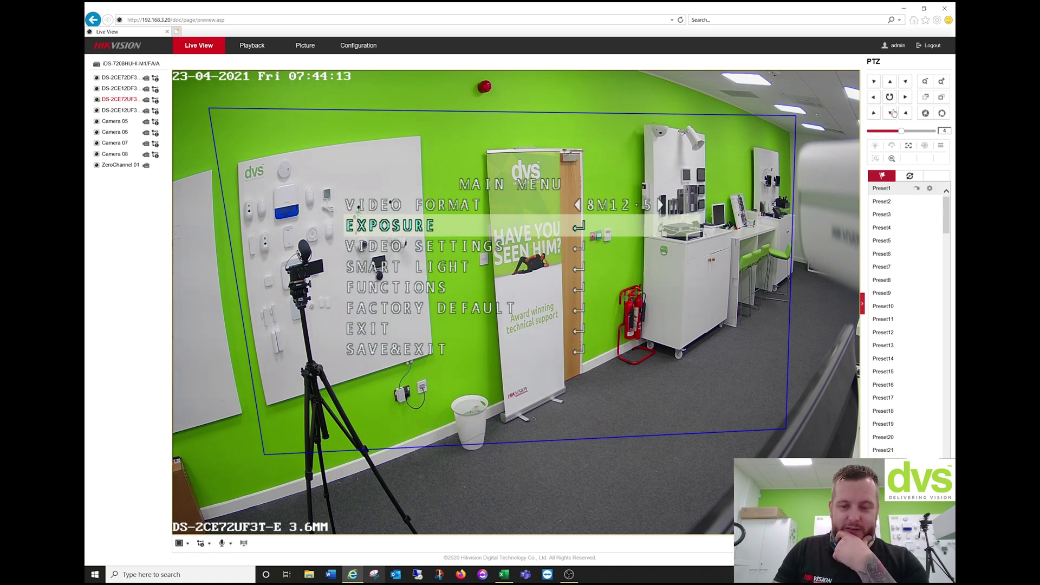
{"action": "left_click", "coordinate": [942, 115]}
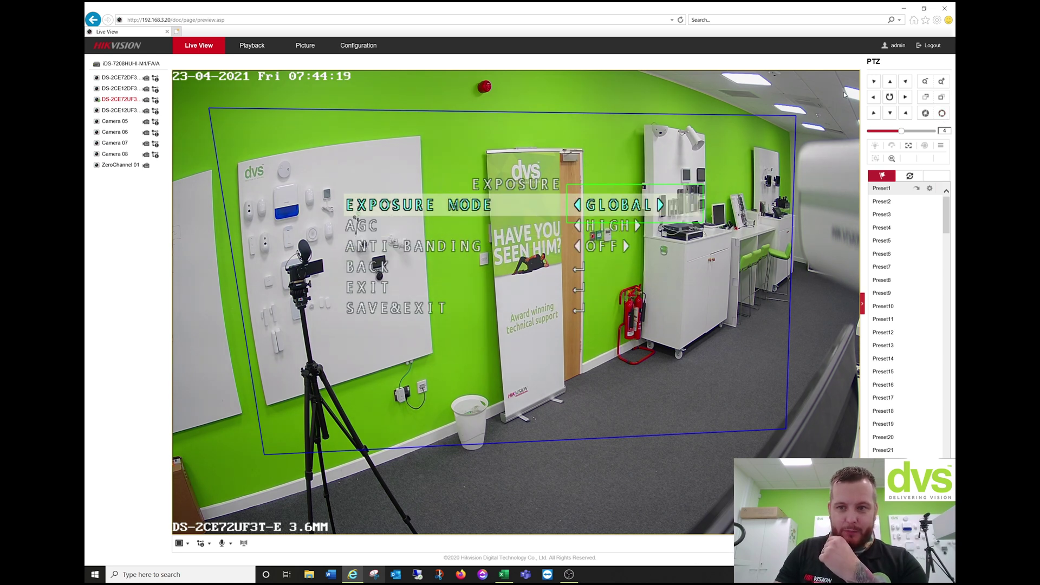
{"action": "left_click", "coordinate": [890, 83]}
{"action": "left_click", "coordinate": [890, 83]}
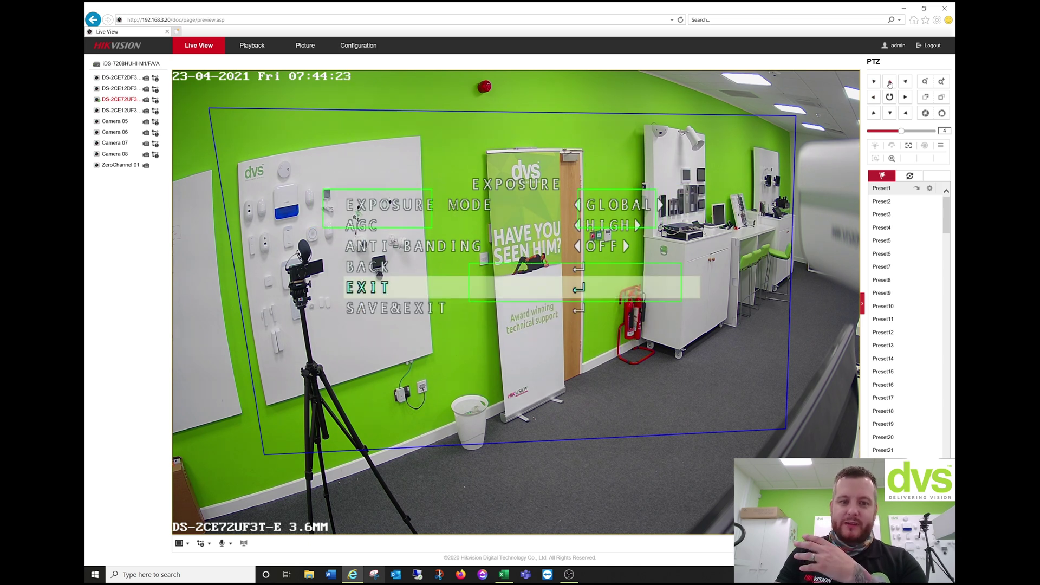
{"action": "left_click", "coordinate": [890, 83]}
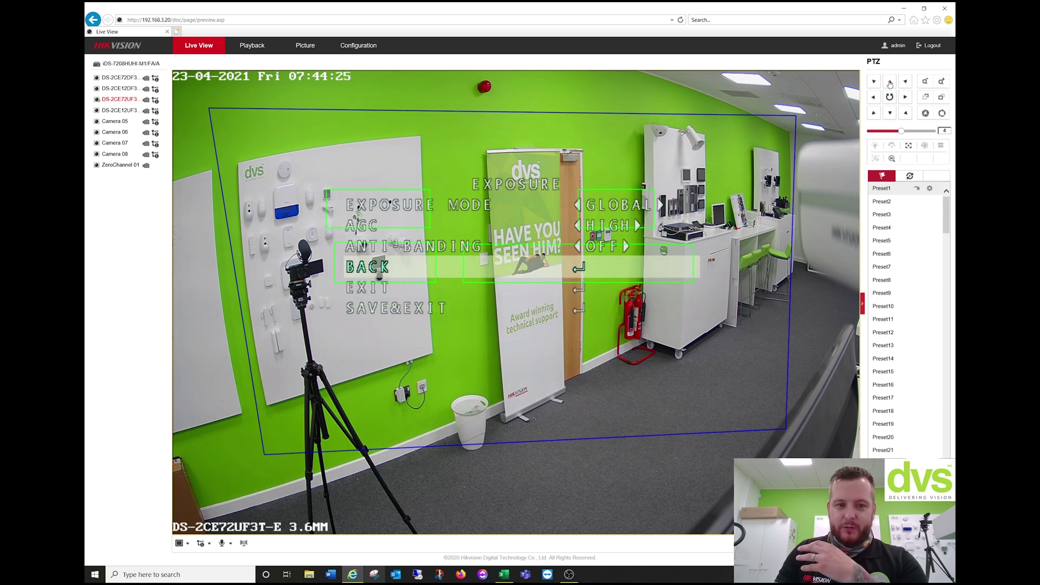
{"action": "left_click", "coordinate": [943, 113]}
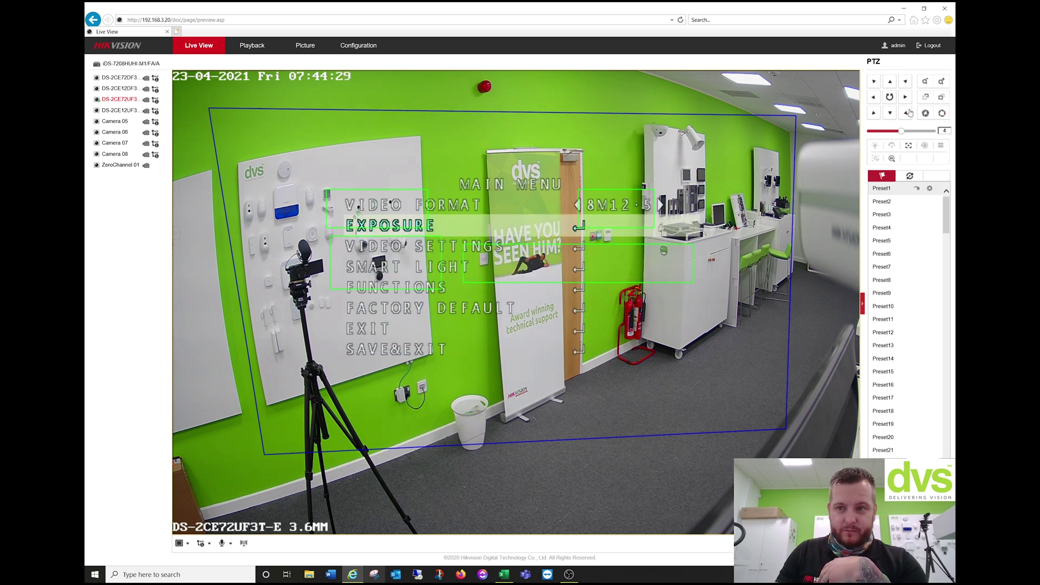
{"action": "left_click", "coordinate": [890, 114]}
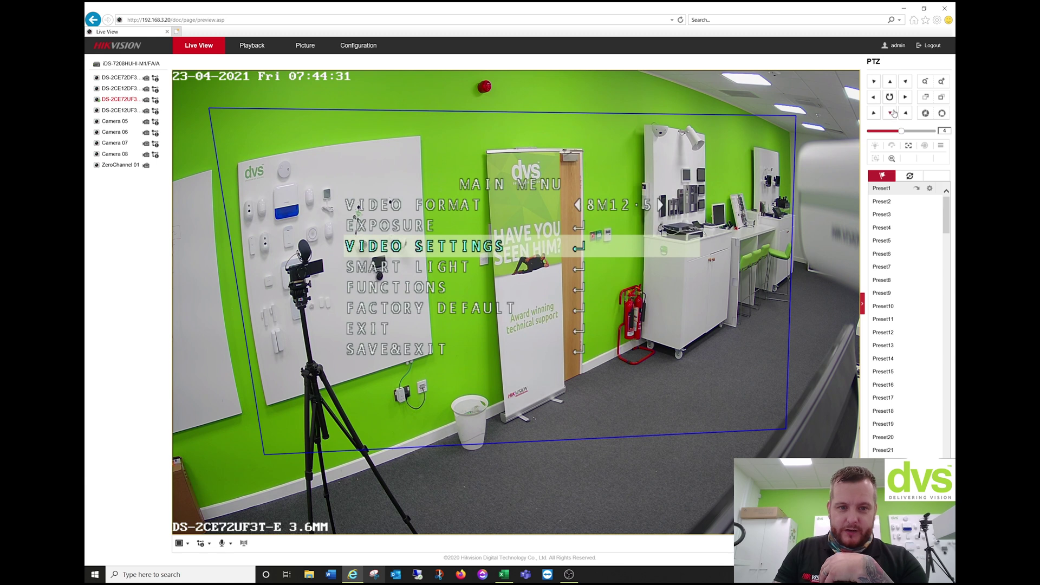
{"action": "left_click", "coordinate": [942, 114]}
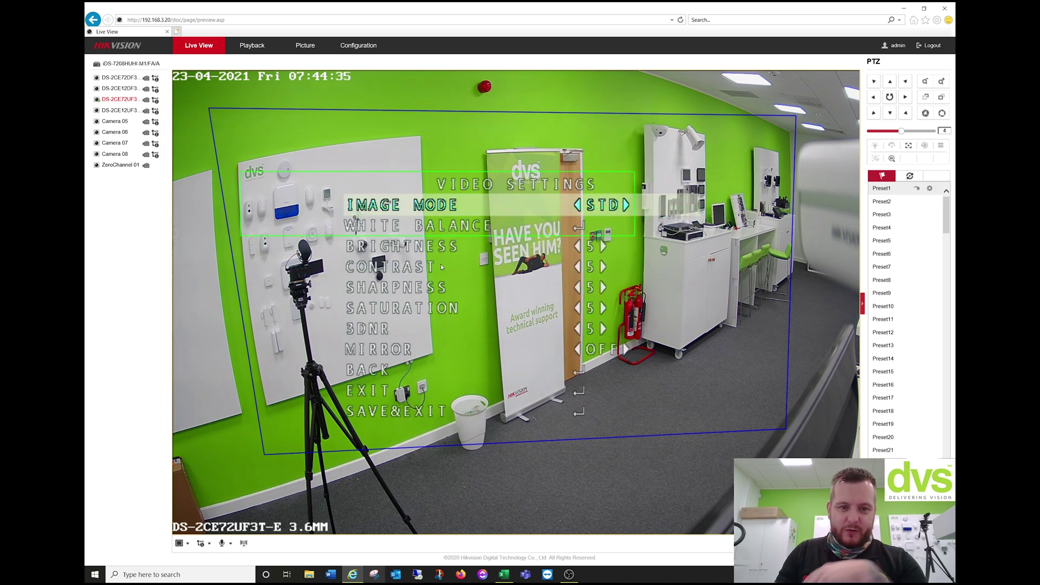
{"action": "left_click", "coordinate": [896, 84]}
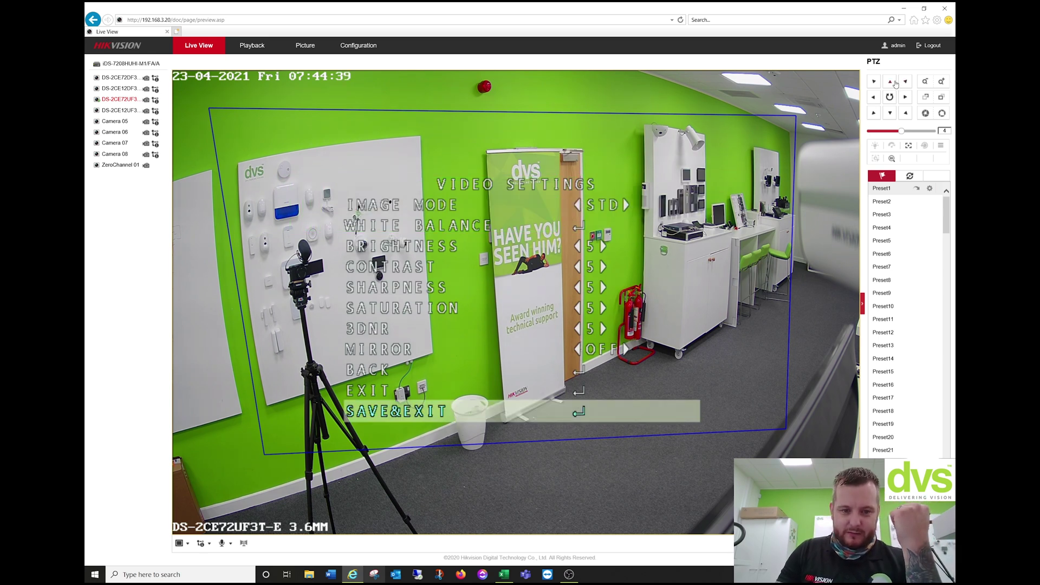
{"action": "left_click", "coordinate": [896, 84]}
{"action": "left_click", "coordinate": [896, 84]}
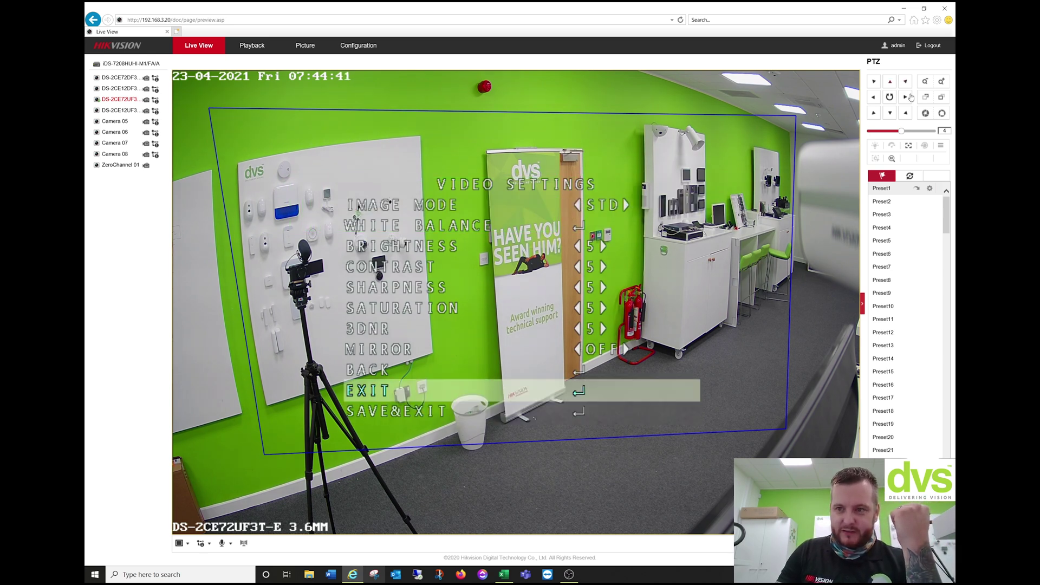
{"action": "left_click", "coordinate": [942, 114]}
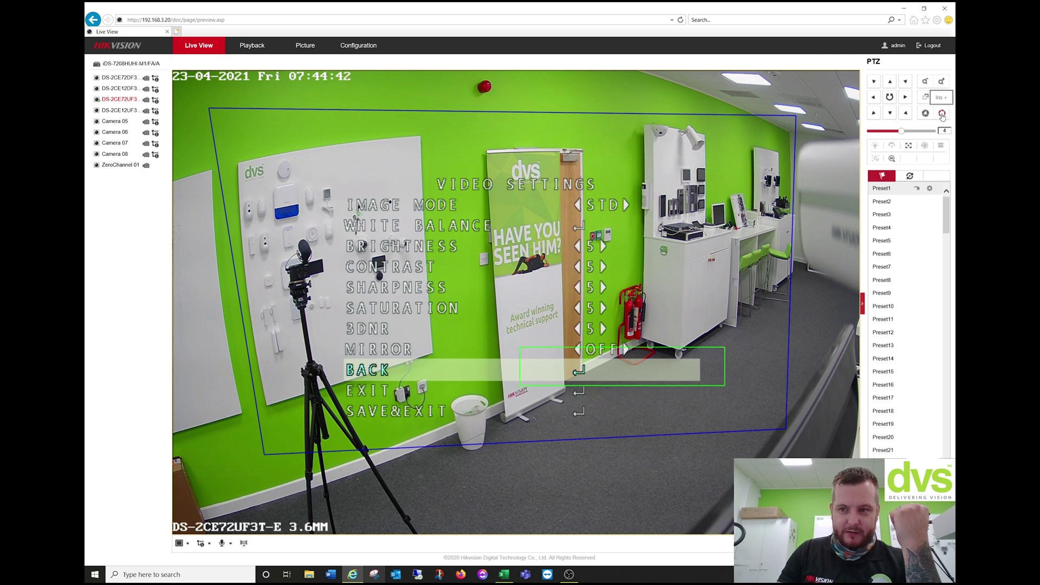
Enter SMART LIGHT, toggle Light OFF and back to AUTO, and lower Threshold to 1.
{"action": "left_click", "coordinate": [892, 114]}
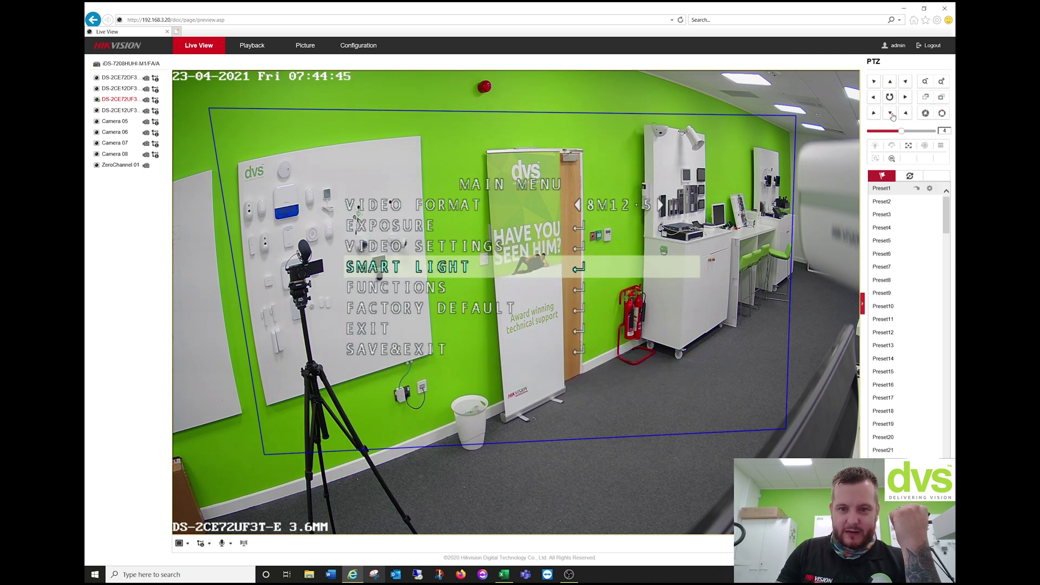
{"action": "left_click", "coordinate": [942, 114]}
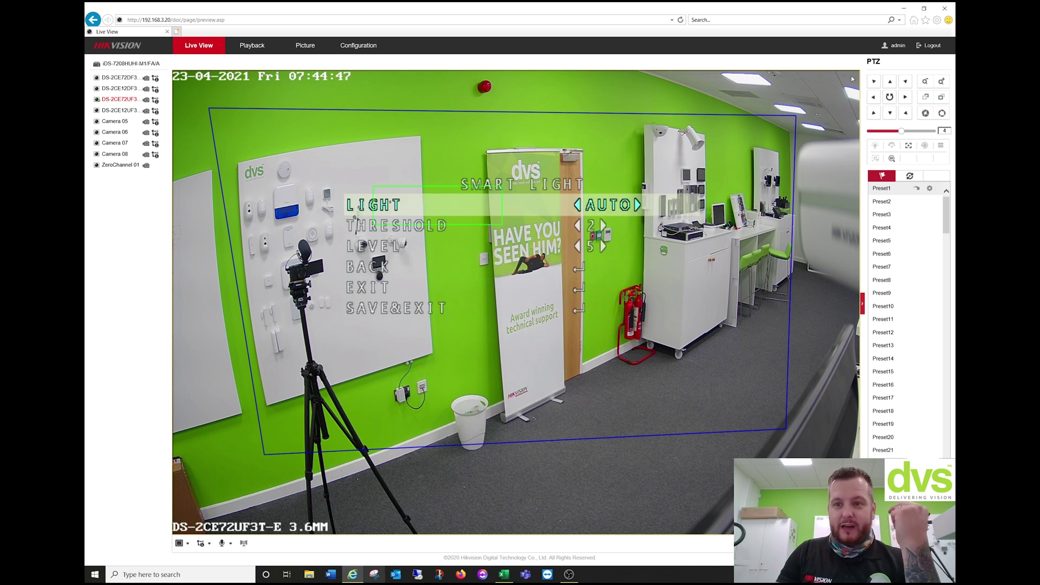
{"action": "left_click", "coordinate": [906, 98]}
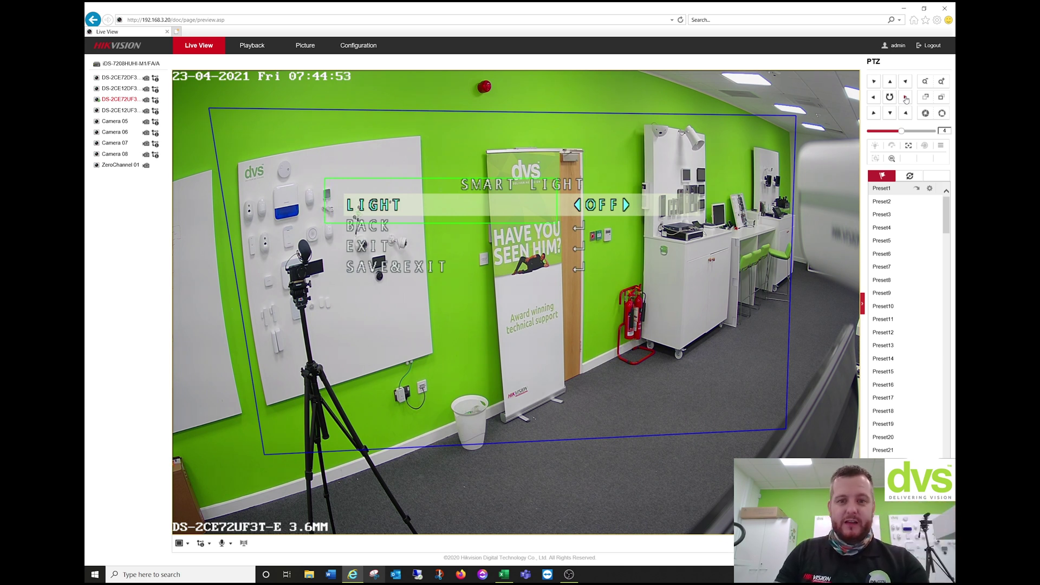
{"action": "left_click", "coordinate": [876, 98]}
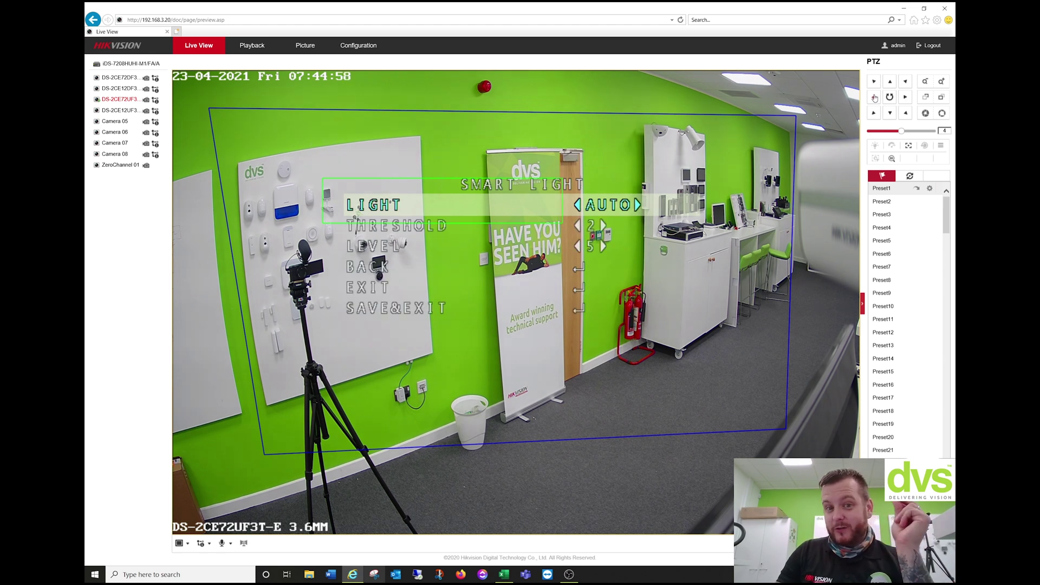
{"action": "left_click", "coordinate": [890, 113]}
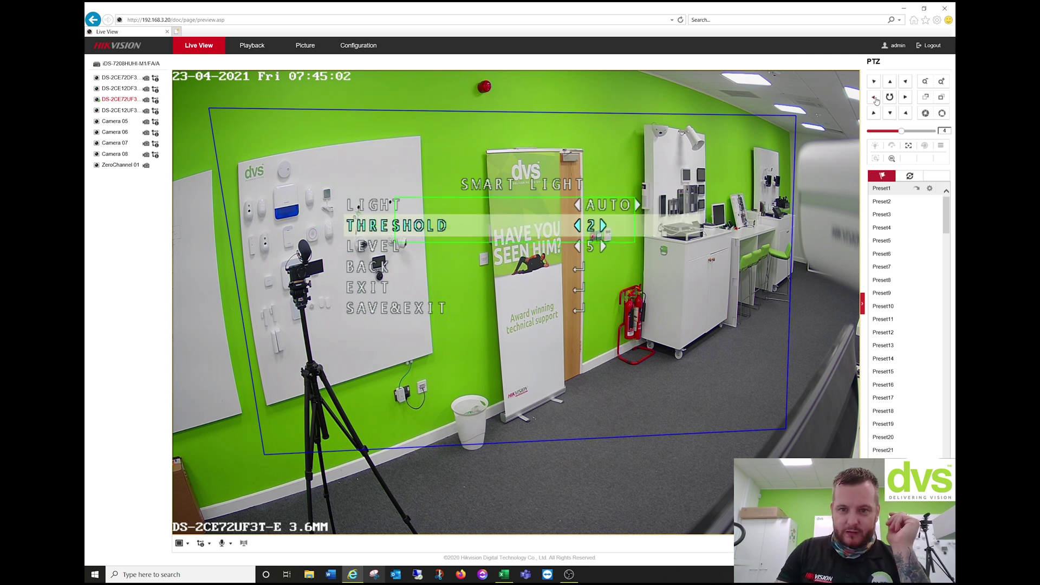
{"action": "left_click", "coordinate": [876, 101]}
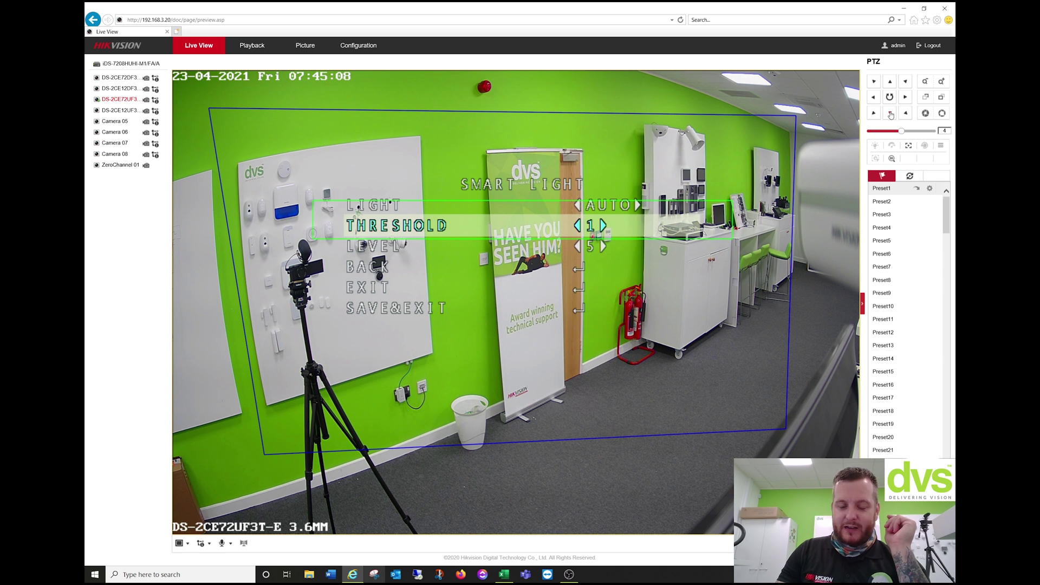
Adjust the Smart Light Level, leave it at 5, and move the selection to EXIT.
{"action": "left_click", "coordinate": [891, 114]}
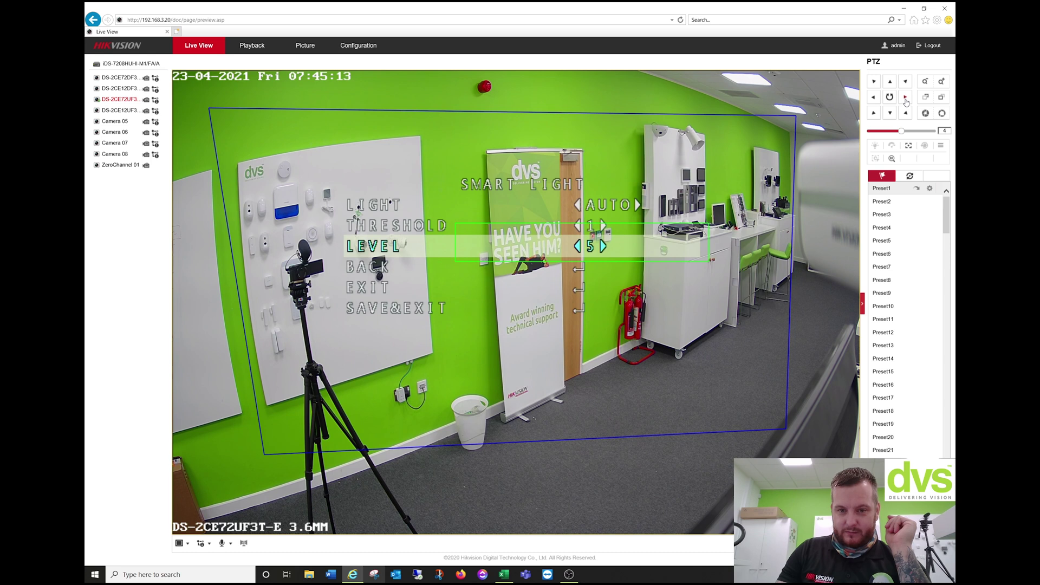
{"action": "left_click", "coordinate": [907, 98]}
{"action": "left_click", "coordinate": [906, 98]}
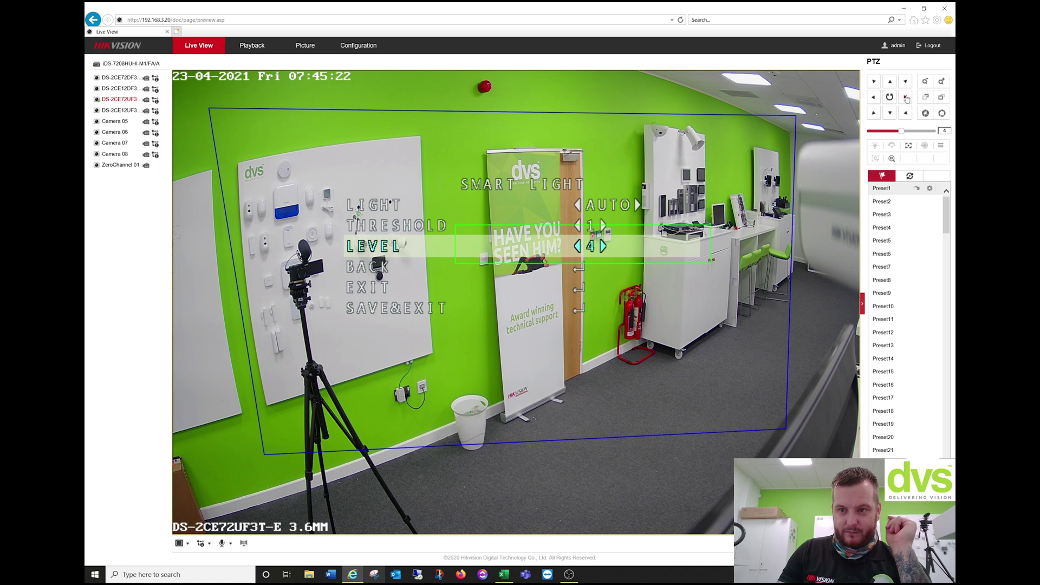
{"action": "left_click", "coordinate": [906, 98]}
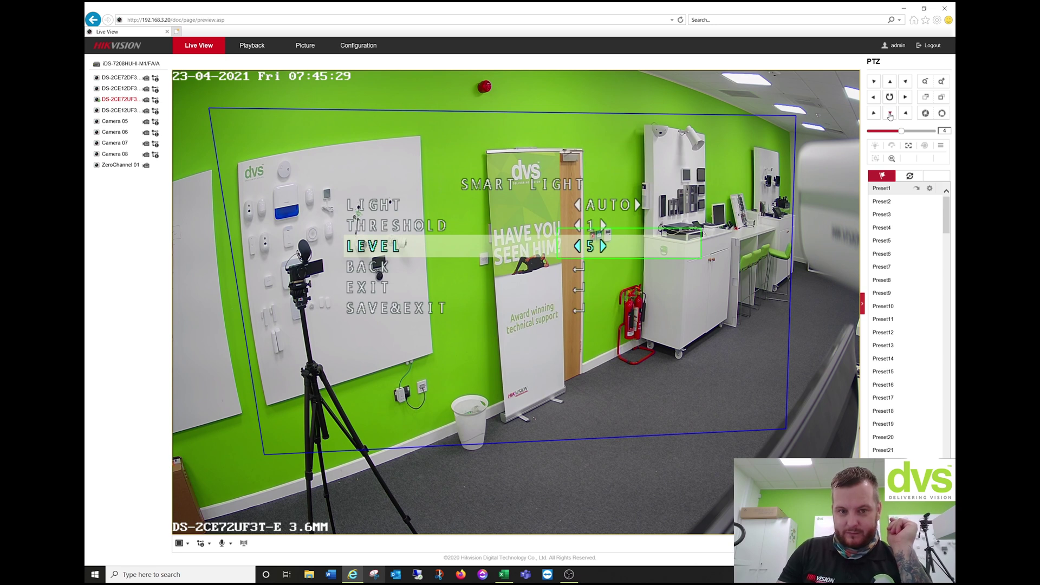
{"action": "left_click", "coordinate": [890, 114]}
{"action": "left_click", "coordinate": [890, 114]}
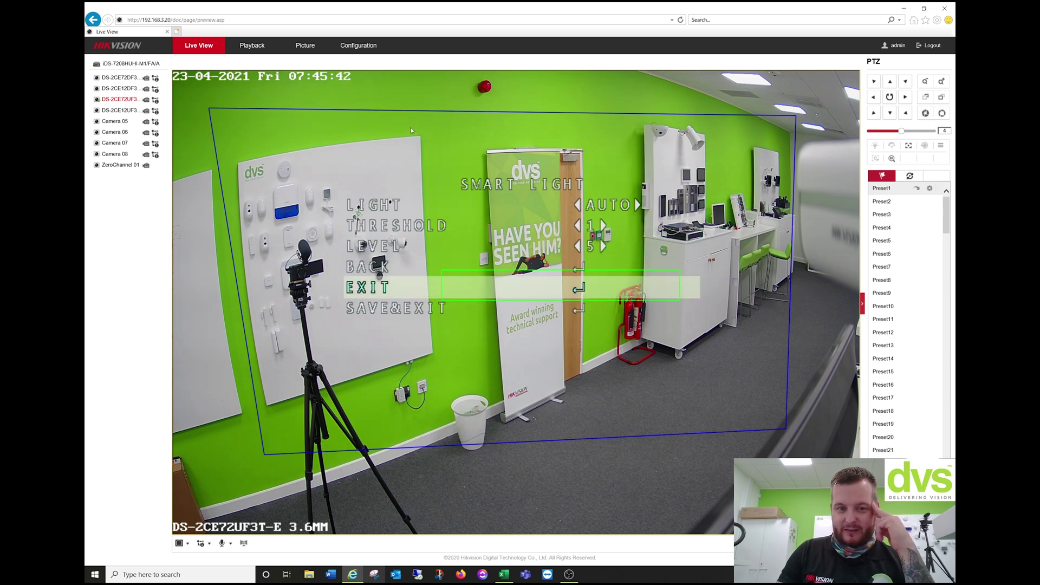
Reopen the OSD's SMART LIGHT menu, set Threshold to 1, and move the selection to BACK.
{"action": "left_click", "coordinate": [941, 147]}
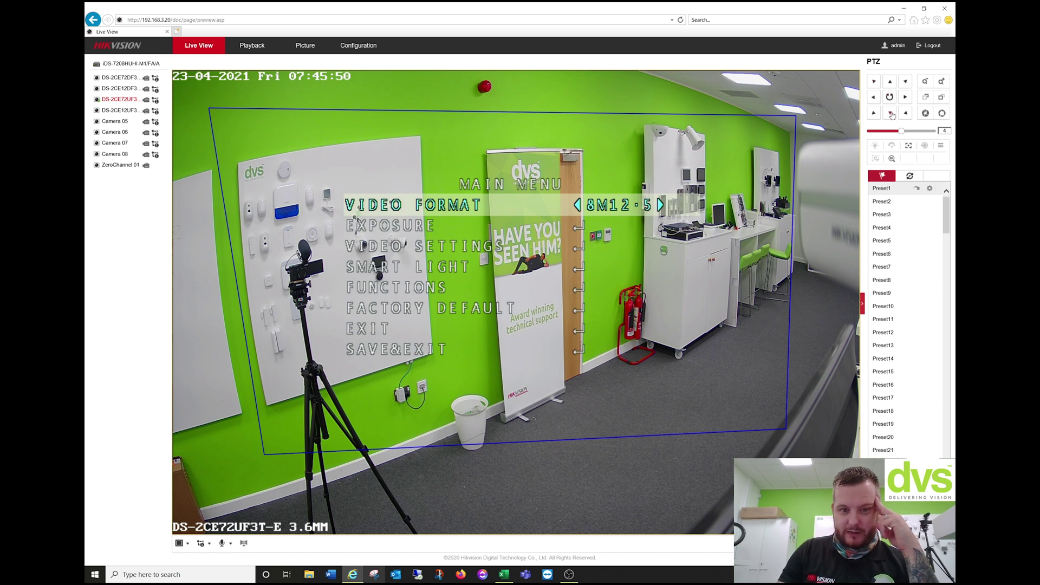
{"action": "left_click", "coordinate": [891, 114]}
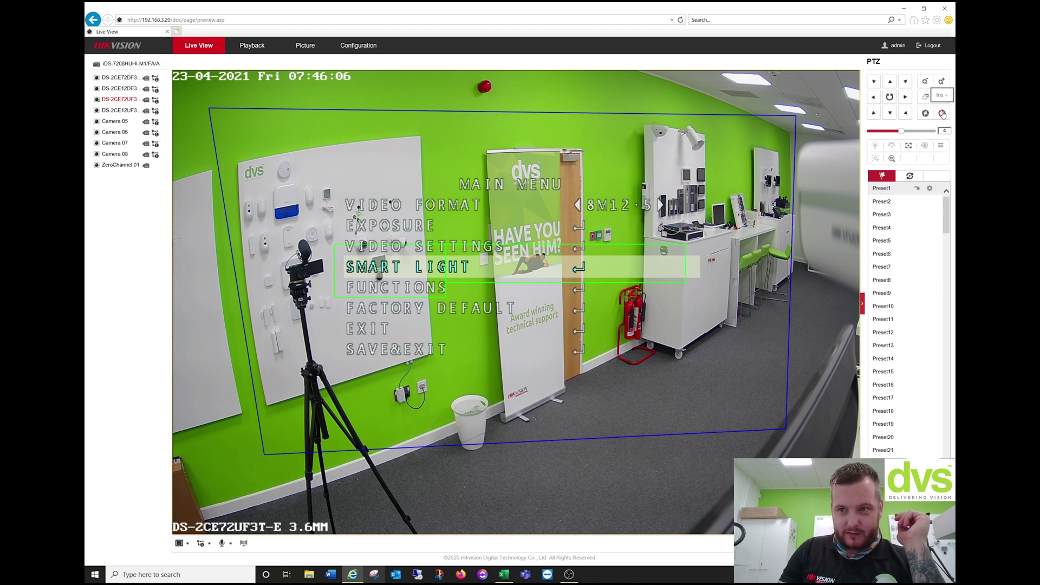
{"action": "left_click", "coordinate": [942, 114]}
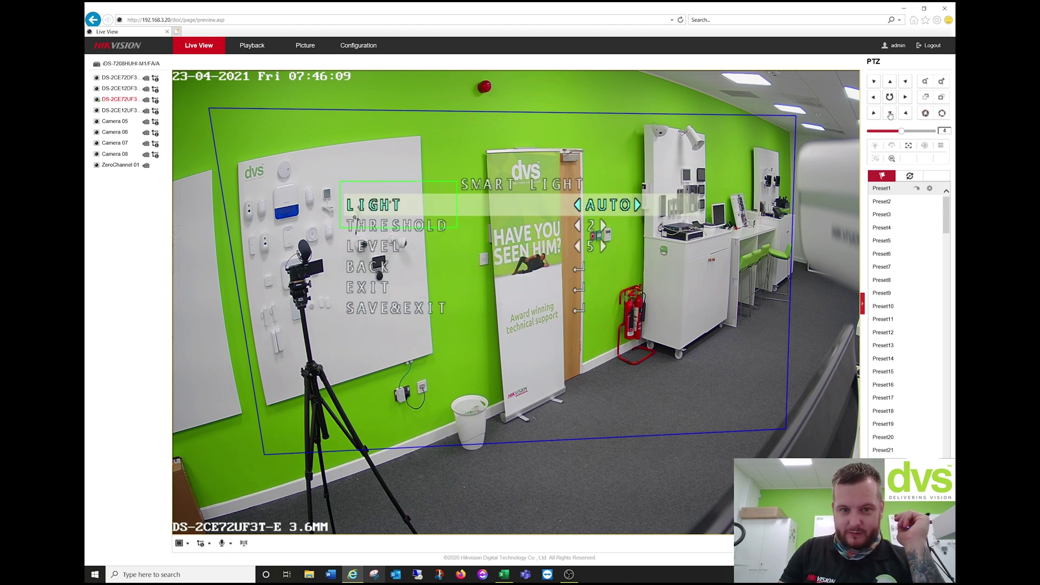
{"action": "left_click", "coordinate": [891, 114]}
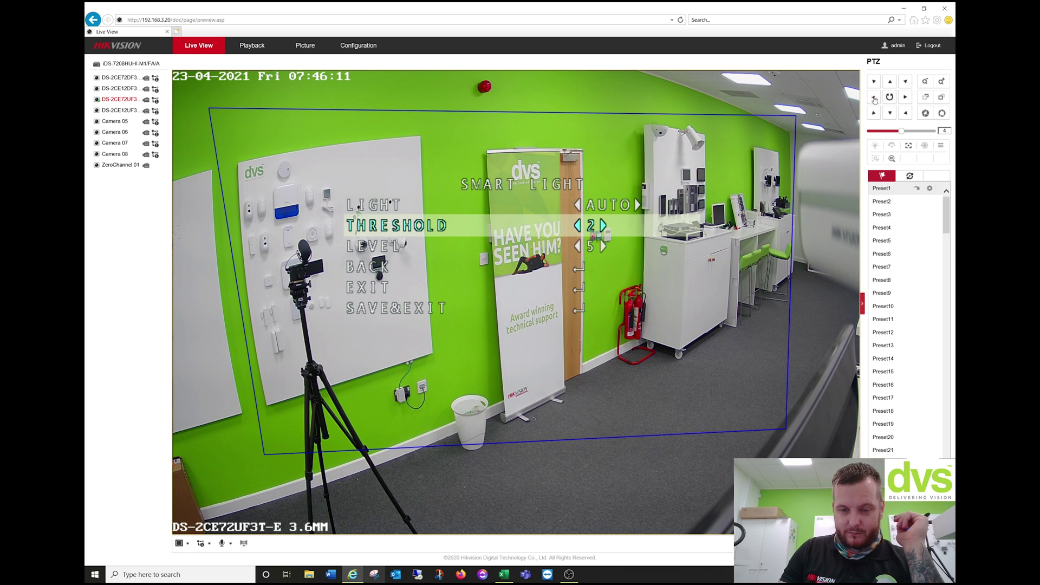
{"action": "left_click", "coordinate": [875, 99]}
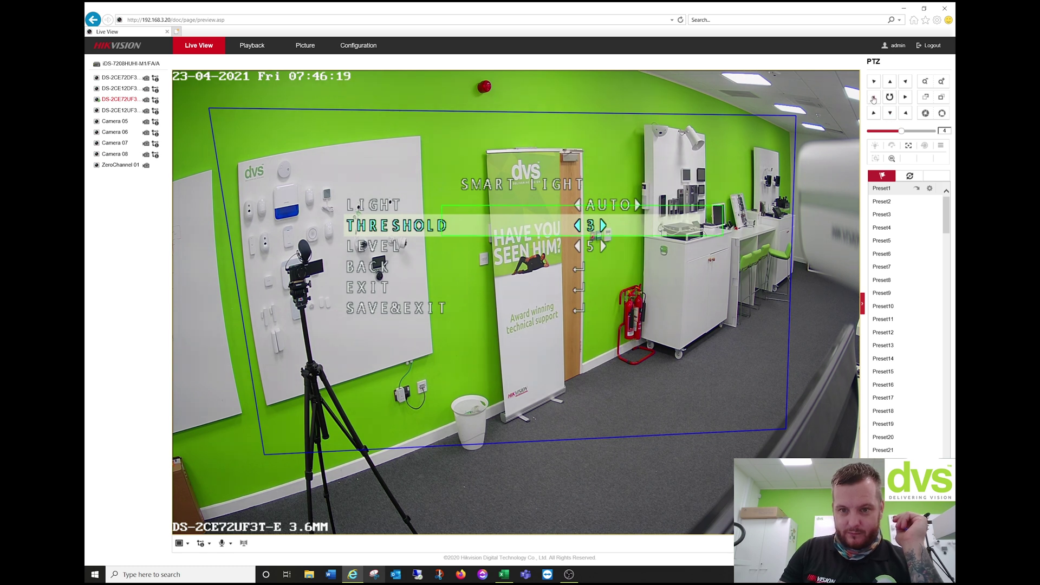
{"action": "left_click", "coordinate": [874, 99]}
{"action": "left_click", "coordinate": [872, 99]}
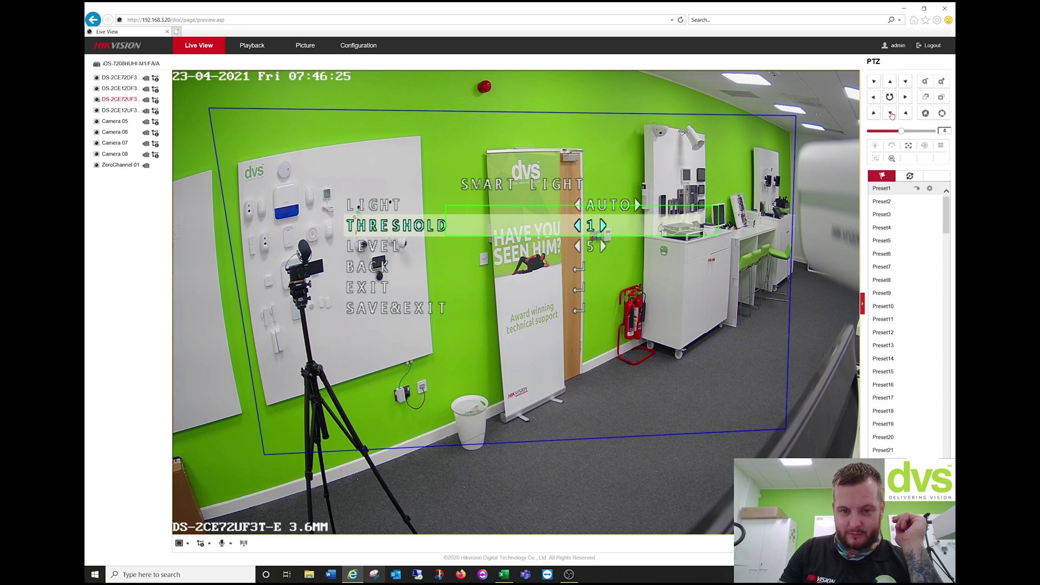
{"action": "left_click", "coordinate": [890, 113]}
{"action": "left_click", "coordinate": [890, 113]}
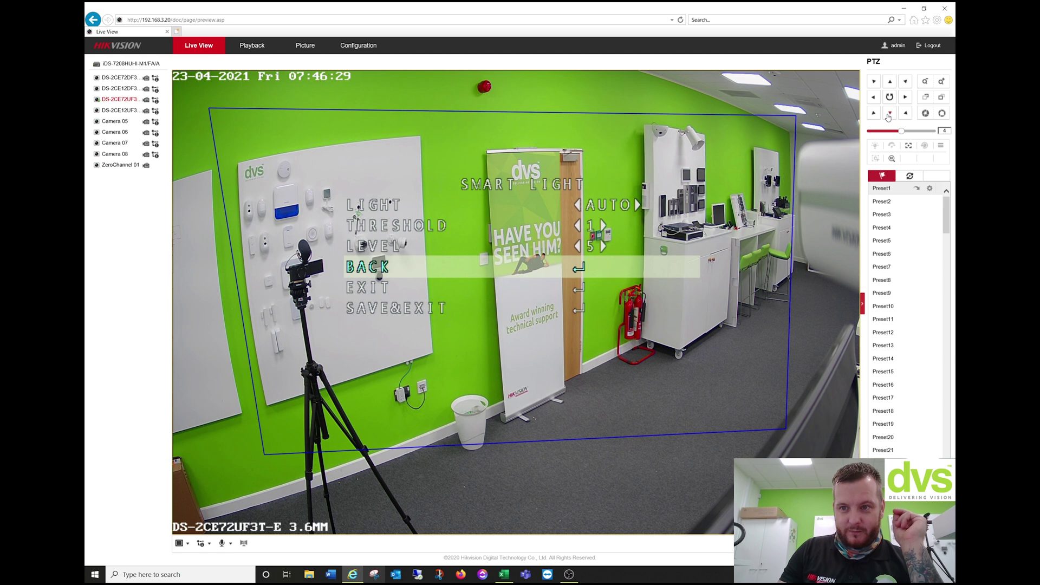
Return to the camera's main menu, enter FUNCTIONS, and switch the live view to another stream.
{"action": "left_click", "coordinate": [927, 114]}
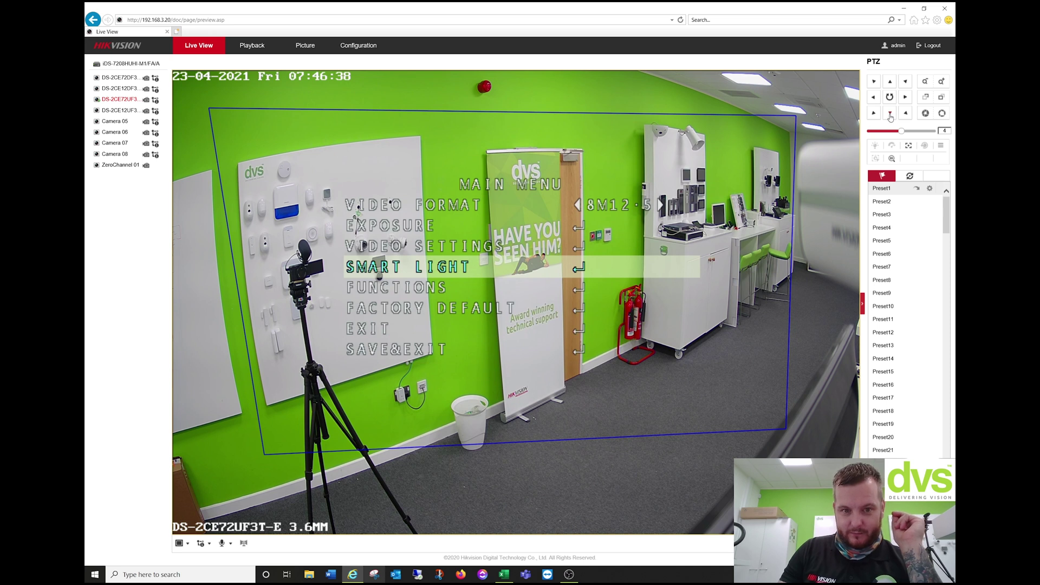
{"action": "left_click", "coordinate": [890, 115]}
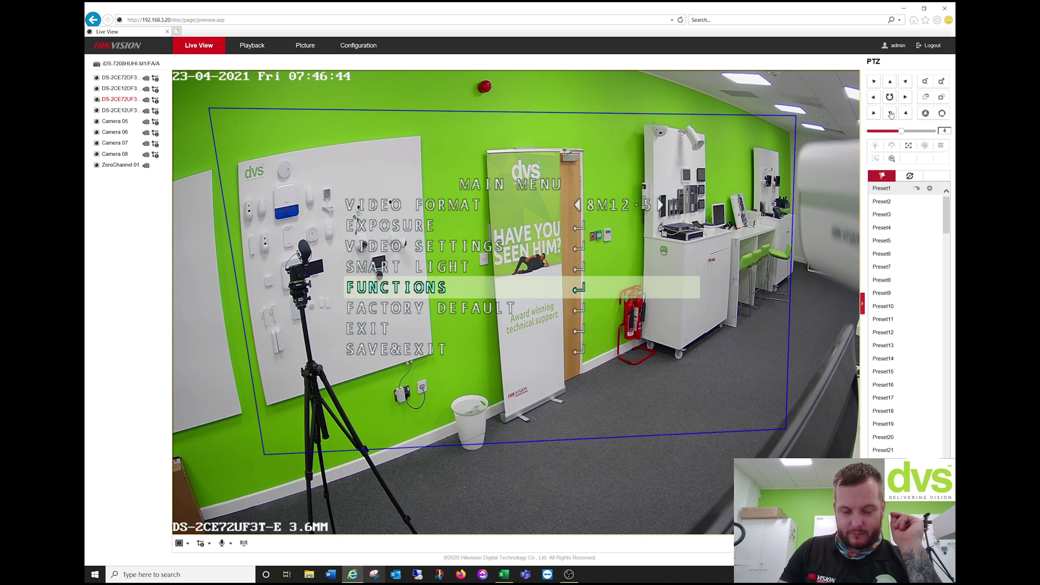
{"action": "left_click", "coordinate": [890, 115]}
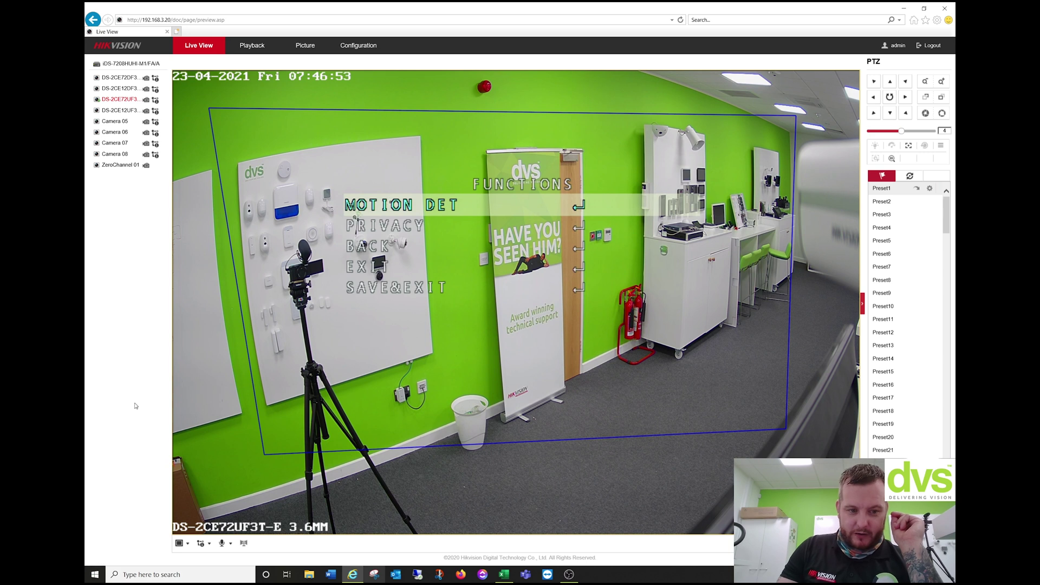
{"action": "left_click", "coordinate": [209, 544]}
{"action": "left_click", "coordinate": [213, 557]}
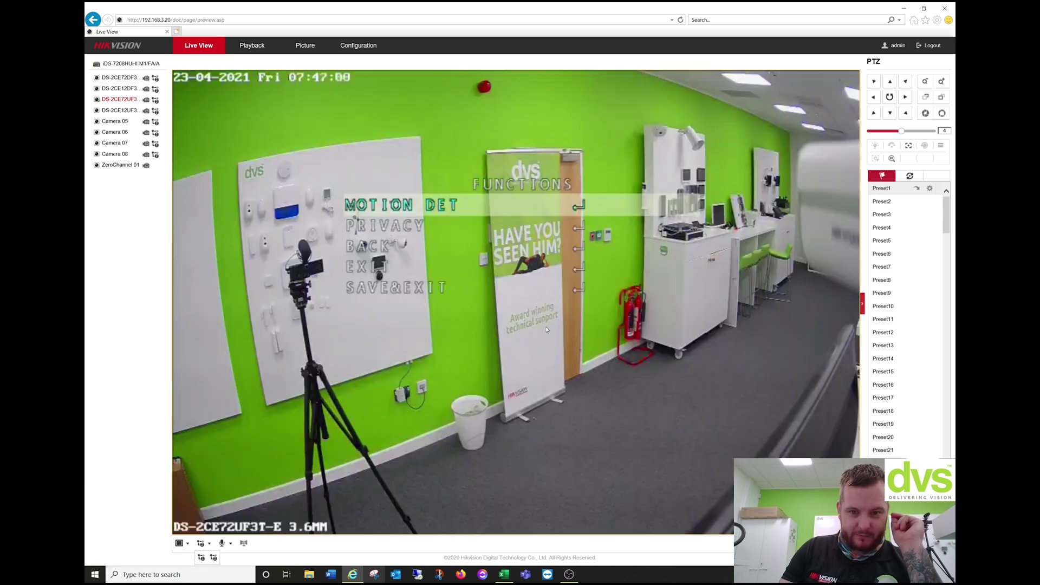
Step through the Functions options (Privacy, Exit) and return to the camera's main menu.
{"action": "left_click", "coordinate": [890, 114]}
{"action": "left_click", "coordinate": [890, 114]}
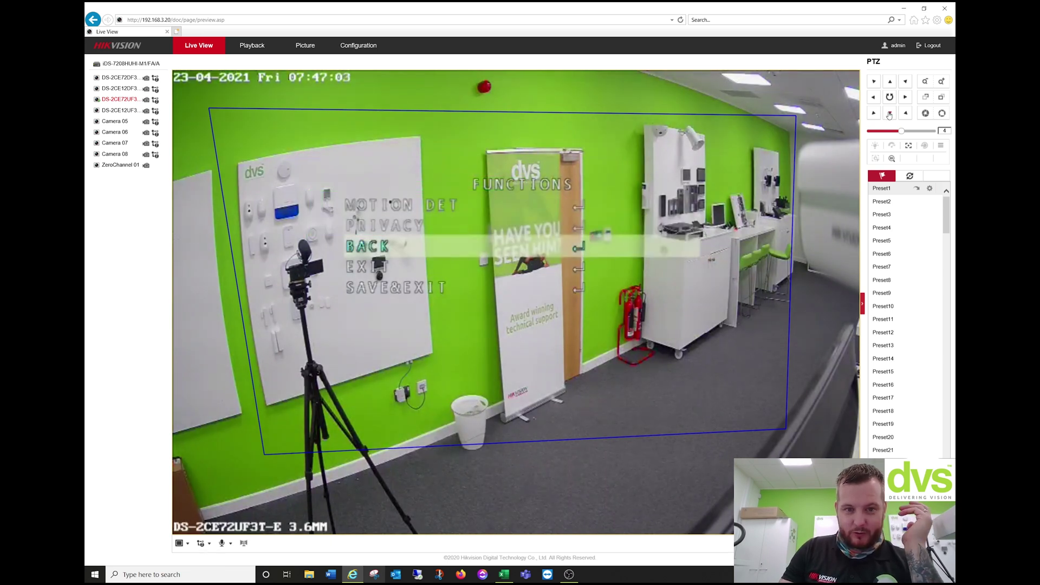
{"action": "left_click", "coordinate": [889, 114]}
{"action": "left_click", "coordinate": [895, 84]}
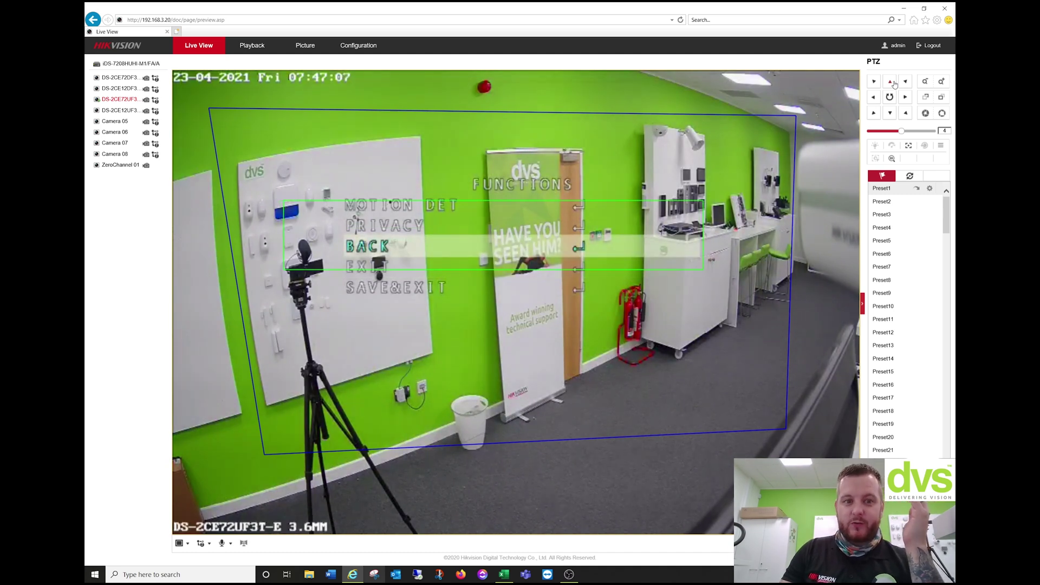
{"action": "left_click", "coordinate": [896, 84]}
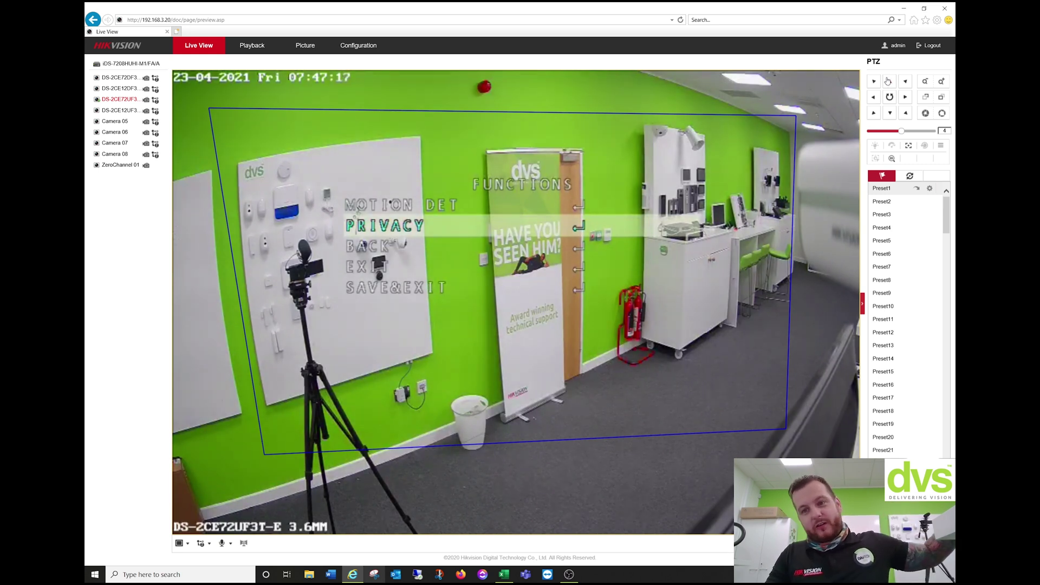
{"action": "left_click", "coordinate": [891, 114]}
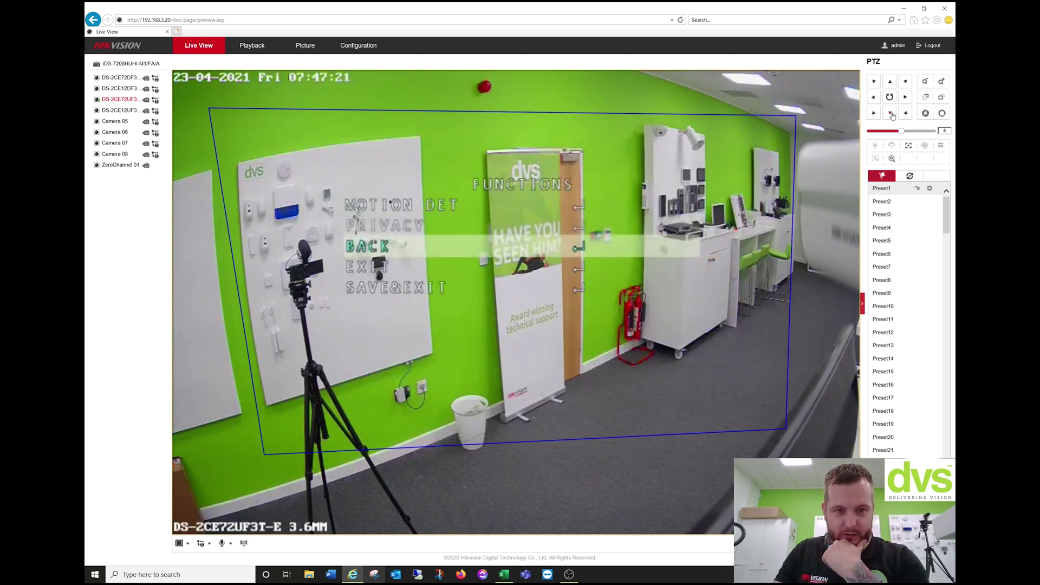
{"action": "left_click", "coordinate": [940, 113]}
Apply SAVE&EXIT on the camera menu, then play the DS-2CE12UF3T-E camera feed.
{"action": "left_click", "coordinate": [890, 116]}
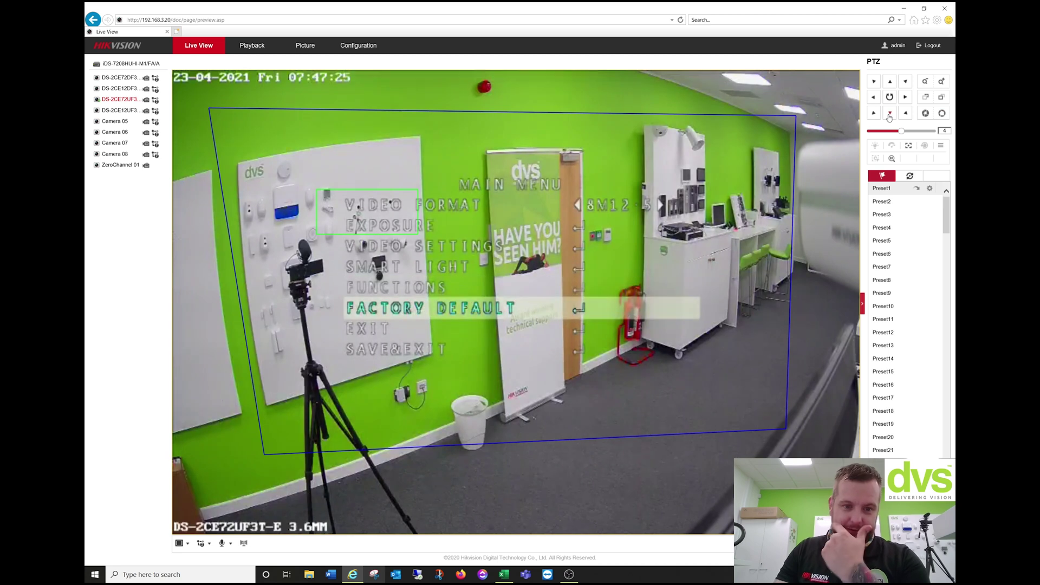
{"action": "left_click", "coordinate": [889, 114]}
{"action": "left_click", "coordinate": [889, 114]}
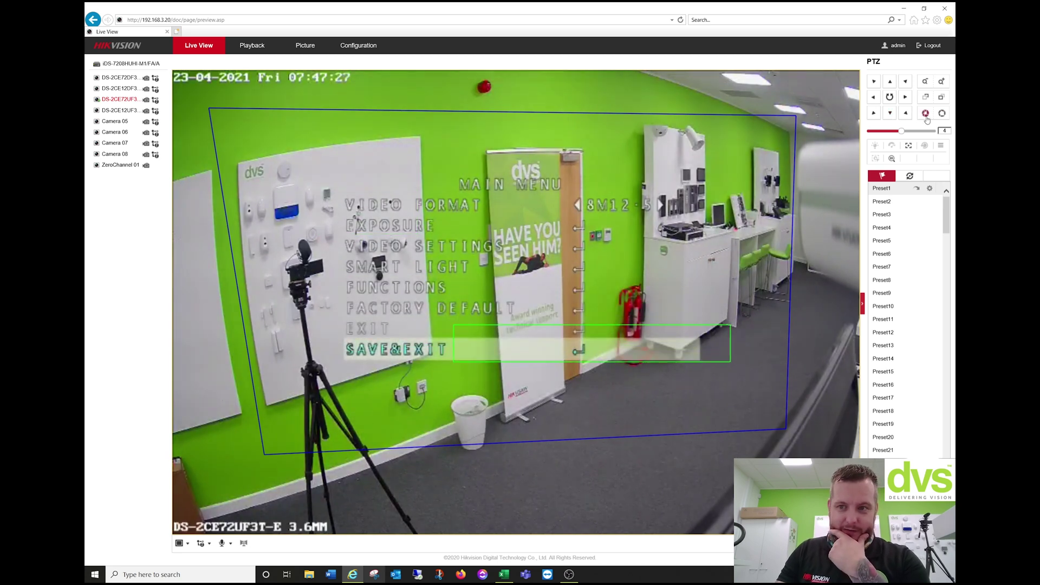
{"action": "left_click", "coordinate": [942, 115]}
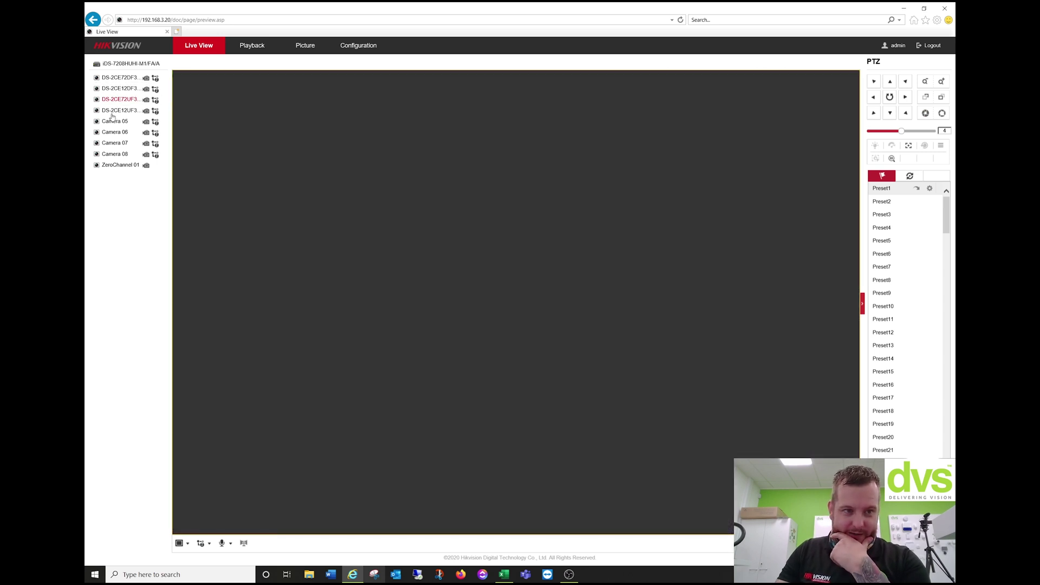
{"action": "double_click", "coordinate": [114, 110]}
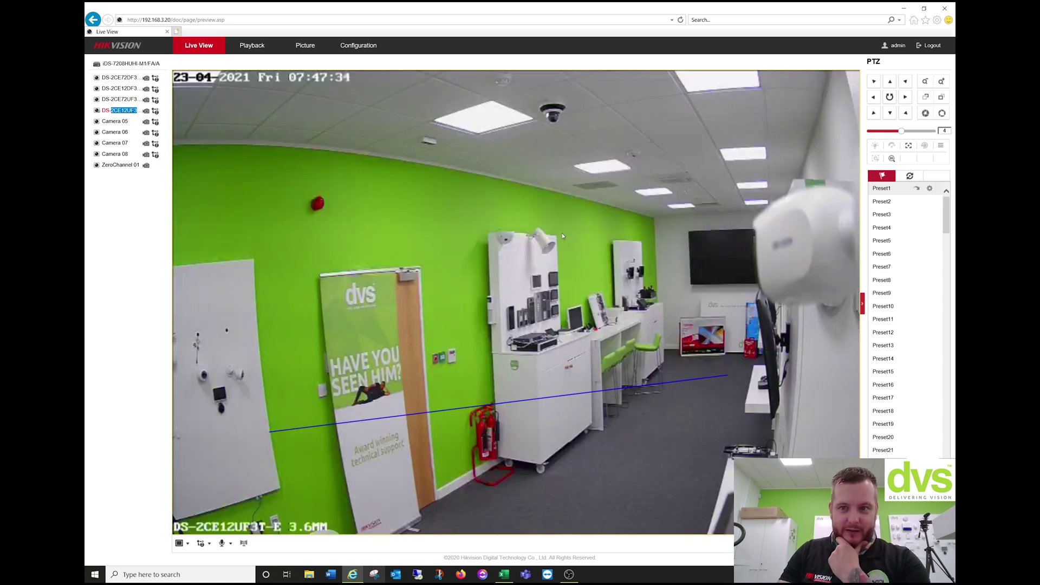
Open the DS-2CE12UF3T-E camera's OSD menu and enter its SMART LIGHT submenu.
{"action": "left_click", "coordinate": [941, 146]}
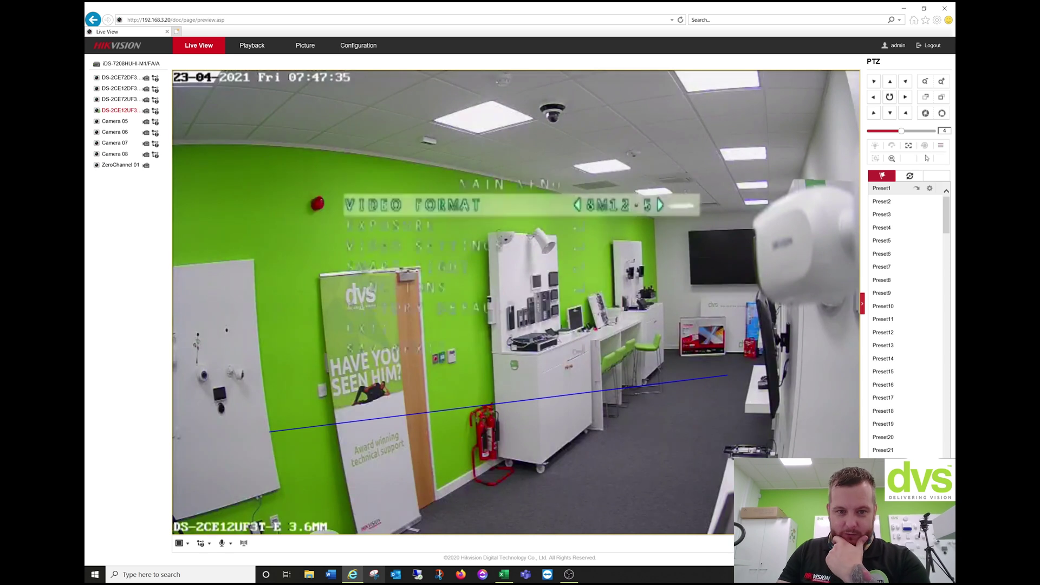
{"action": "left_click", "coordinate": [891, 115]}
{"action": "left_click", "coordinate": [892, 115]}
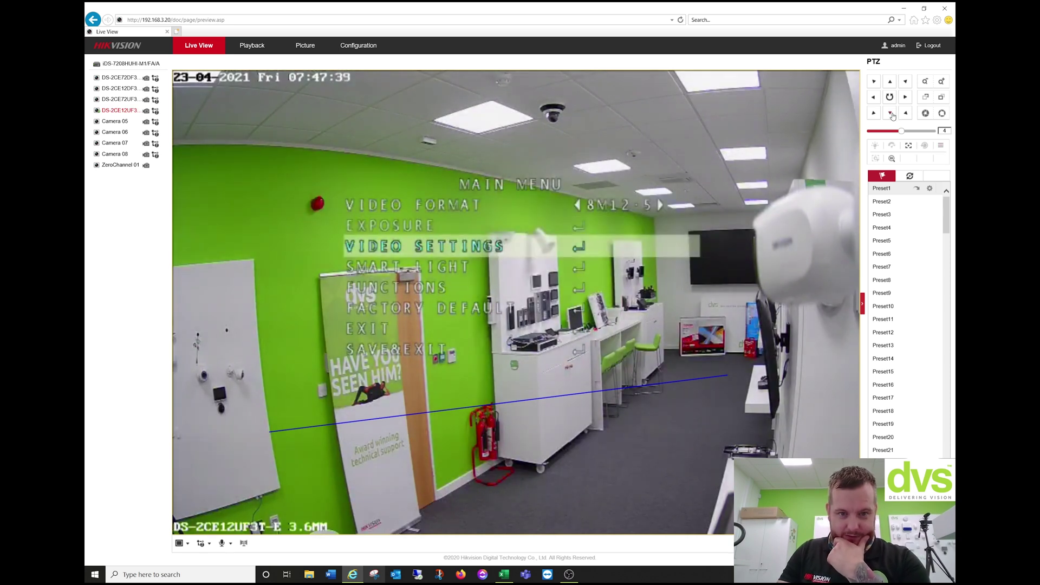
{"action": "left_click", "coordinate": [891, 115]}
{"action": "left_click", "coordinate": [942, 112]}
Lower THRESHOLD from 3 to 1 and move the highlight to SAVE&EXIT.
{"action": "left_click", "coordinate": [889, 115]}
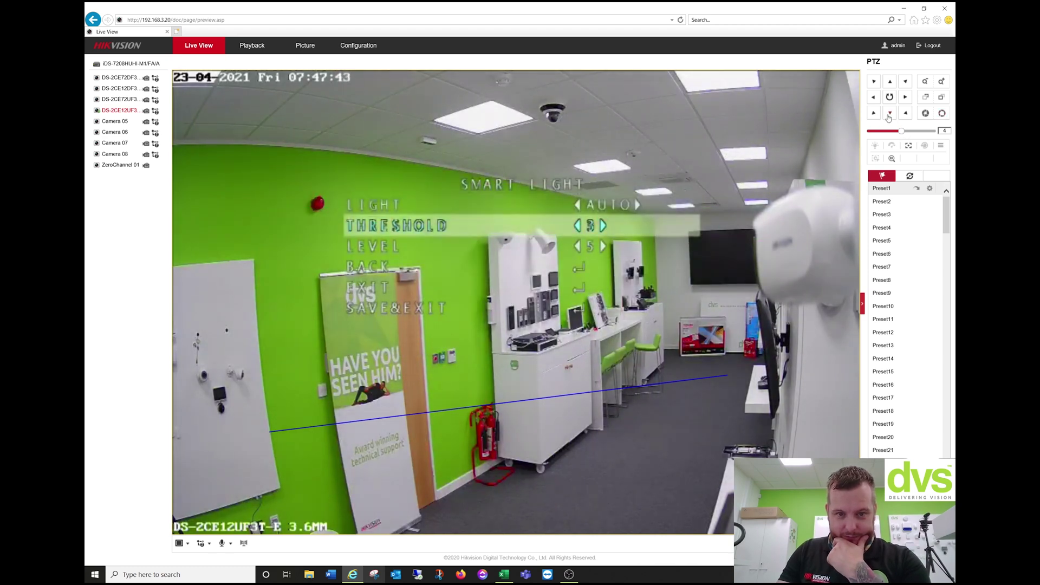
{"action": "left_click", "coordinate": [874, 99]}
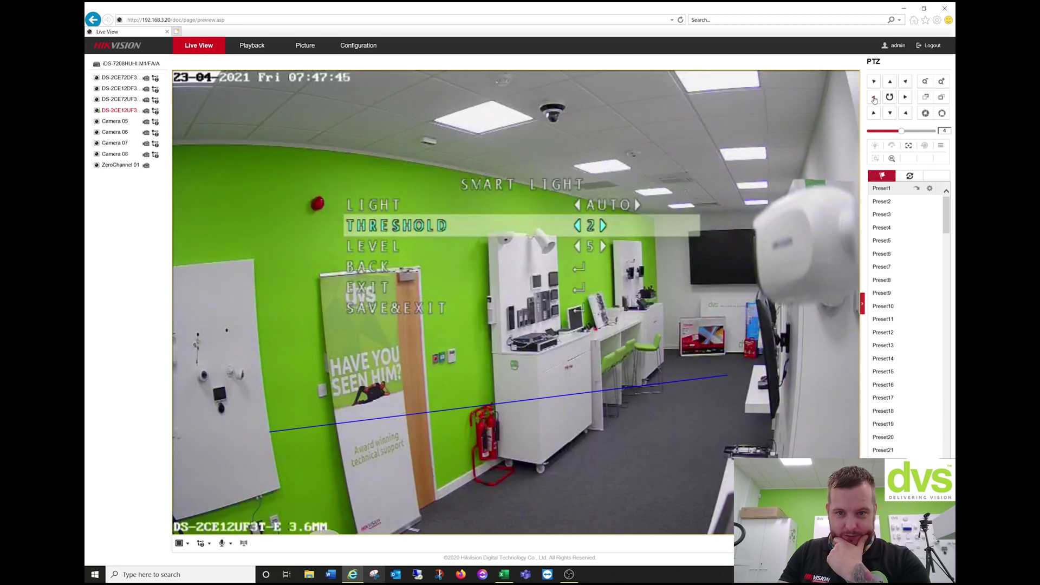
{"action": "left_click", "coordinate": [874, 99]}
{"action": "left_click", "coordinate": [895, 114]}
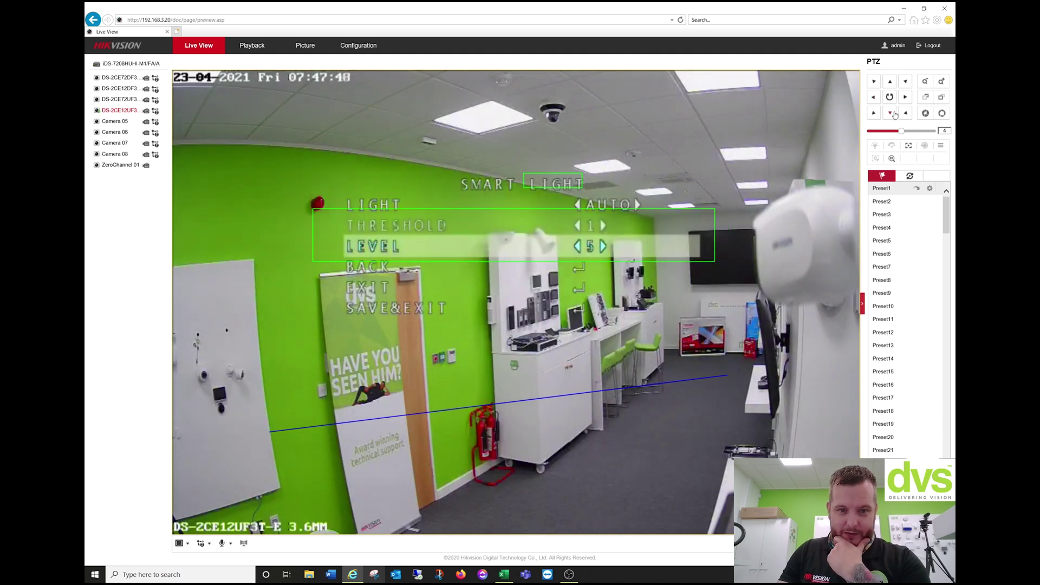
{"action": "left_click", "coordinate": [894, 114]}
{"action": "left_click", "coordinate": [894, 115]}
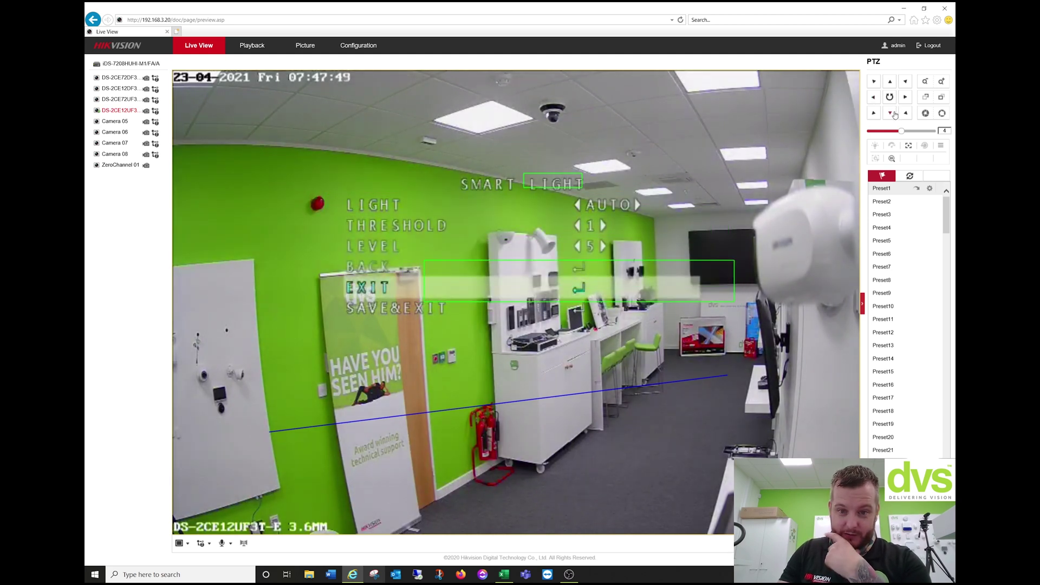
{"action": "left_click", "coordinate": [895, 114]}
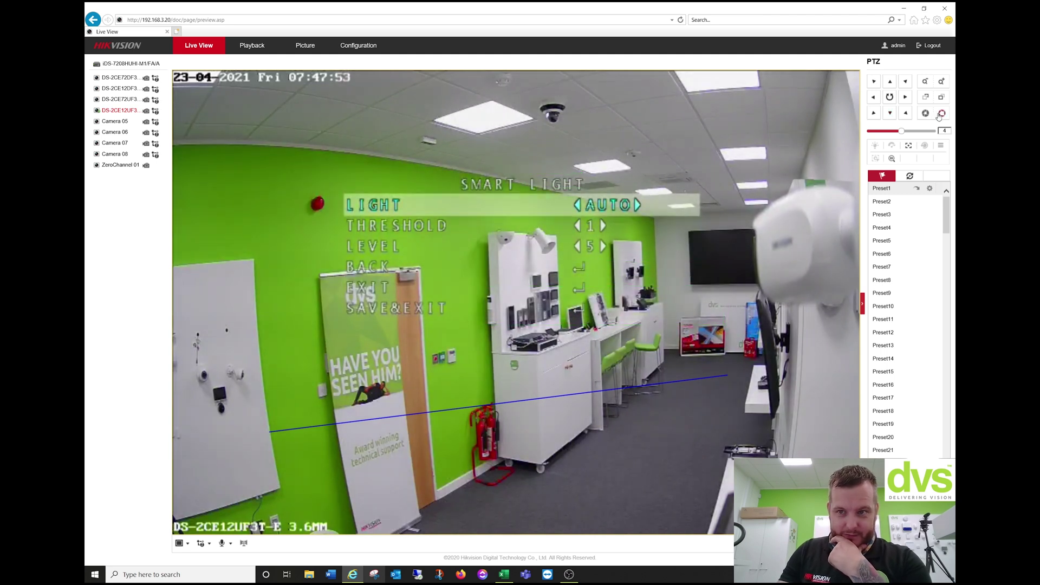
{"action": "left_click", "coordinate": [887, 82]}
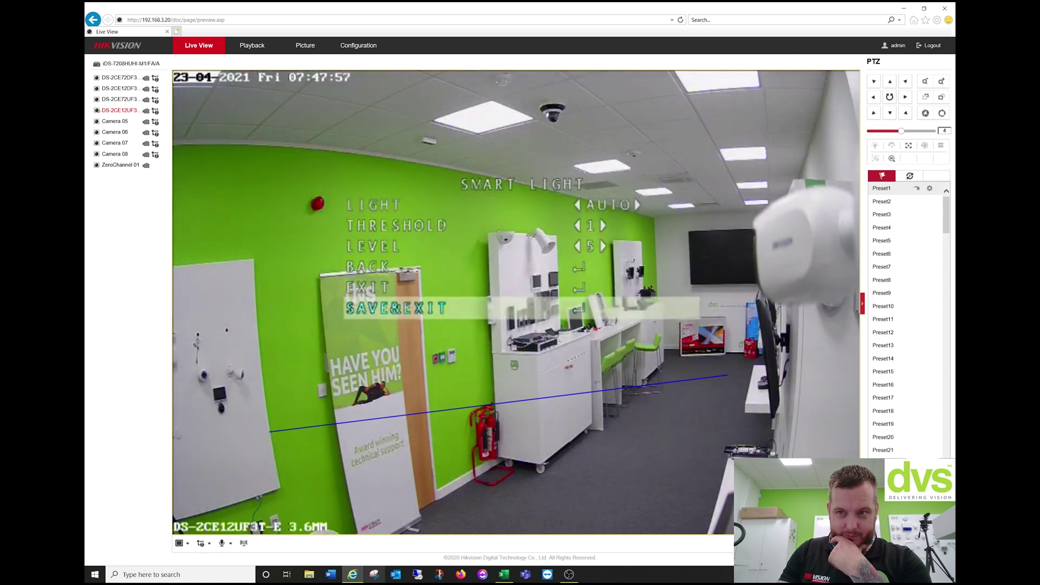
Apply SAVE&EXIT on the camera, then go to Configuration > Event > Basic Event.
{"action": "left_click", "coordinate": [942, 114]}
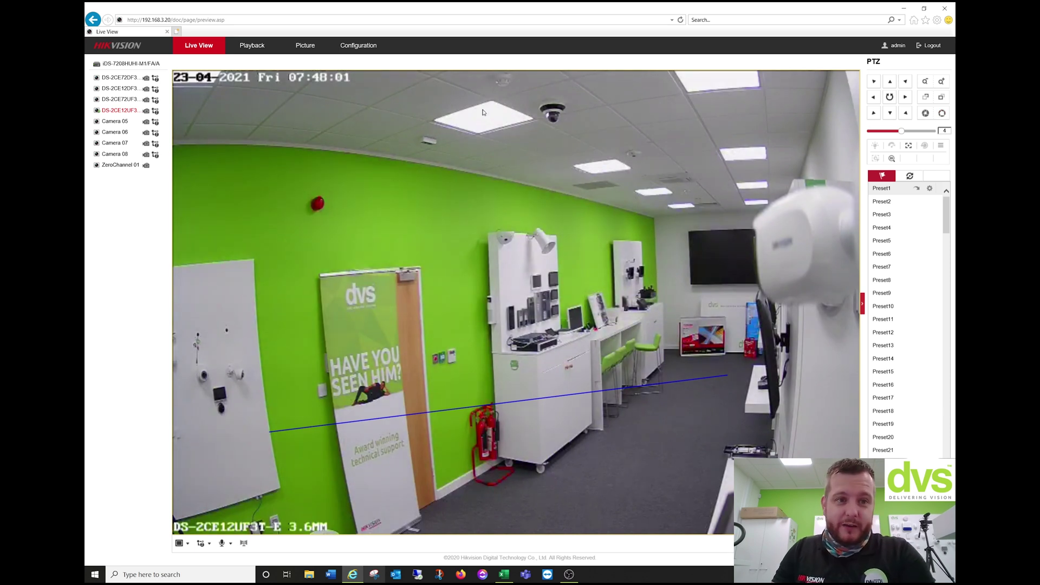
{"action": "left_click", "coordinate": [356, 46]}
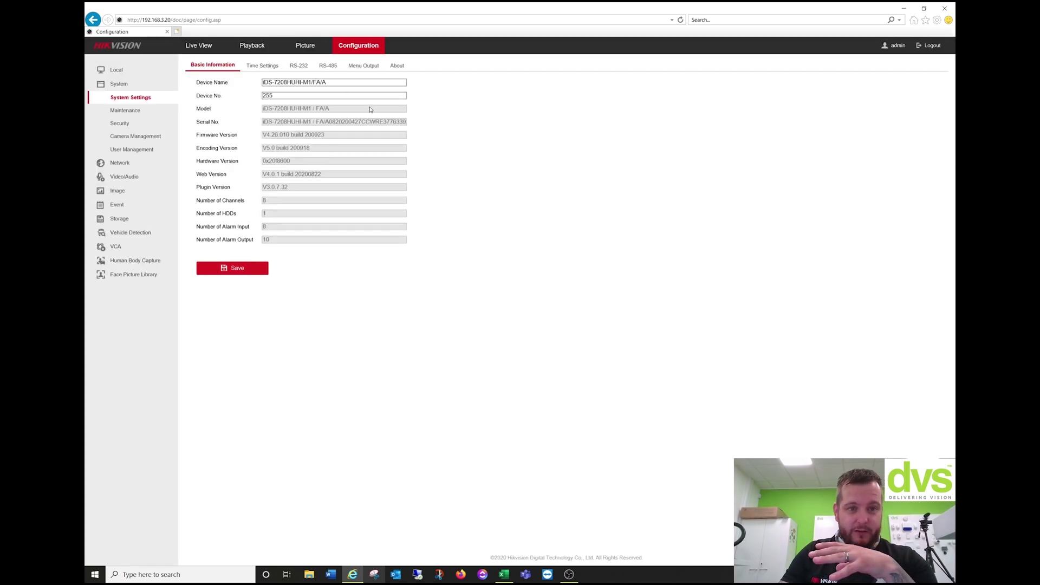
{"action": "left_click_drag", "start_coordinate": [368, 110], "coordinate": [255, 109]}
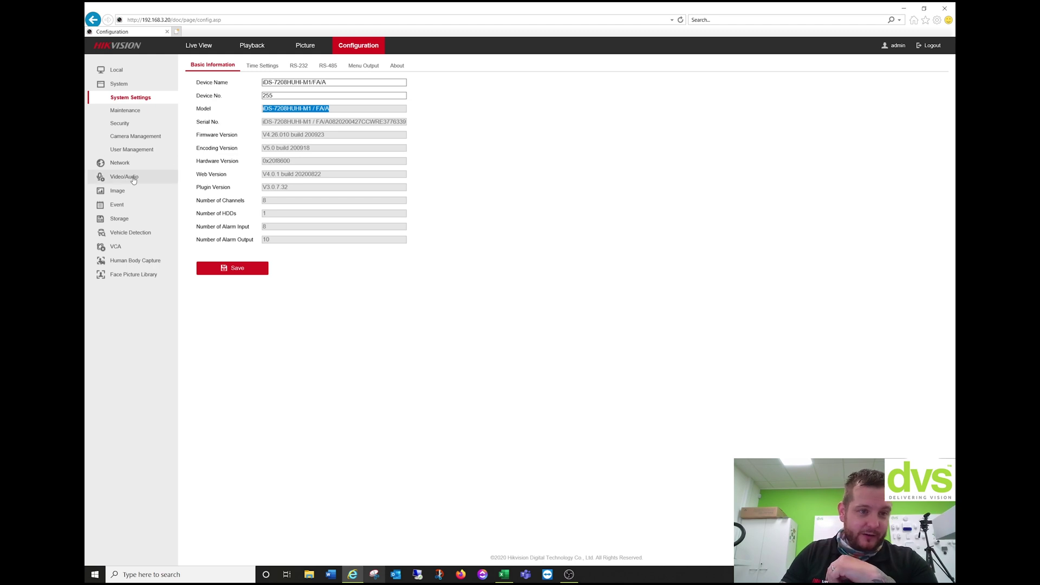
{"action": "left_click", "coordinate": [117, 204]}
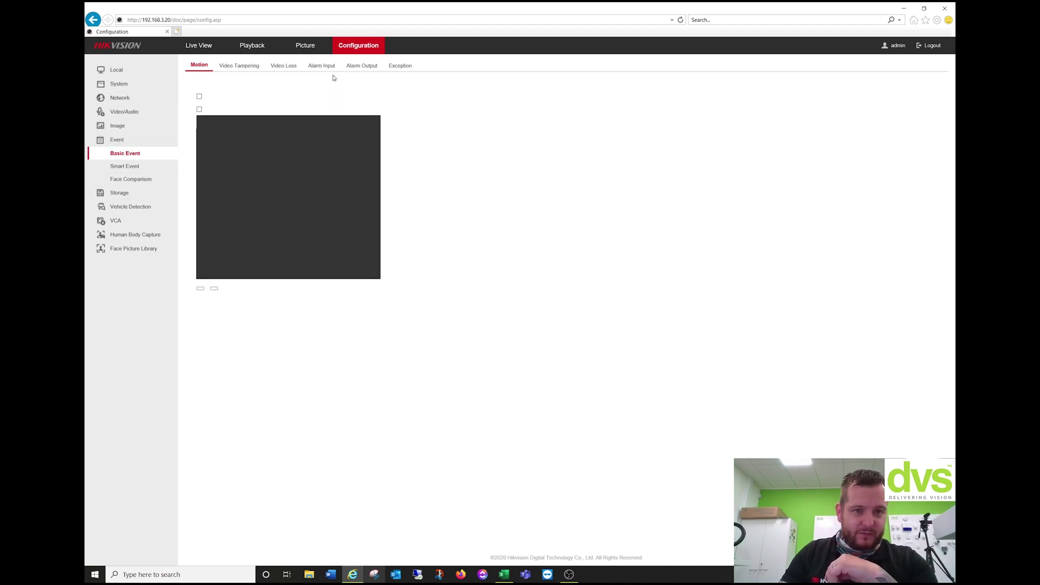
Show Smart Event > Intrusion Detection for camera A3 (sensitivity 77, Human and Vehicle targets).
{"action": "left_click", "coordinate": [124, 167]}
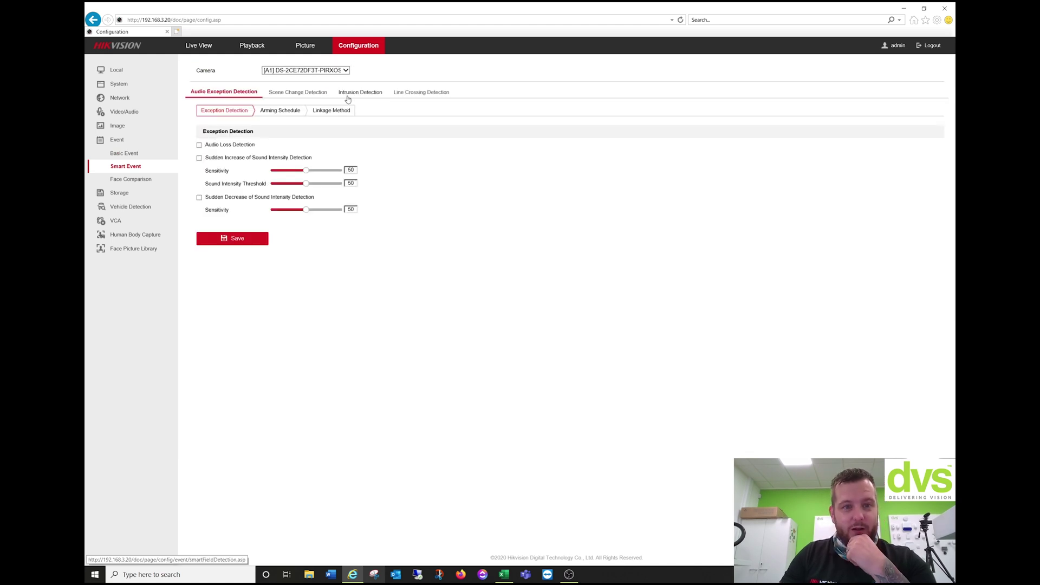
{"action": "left_click", "coordinate": [348, 96]}
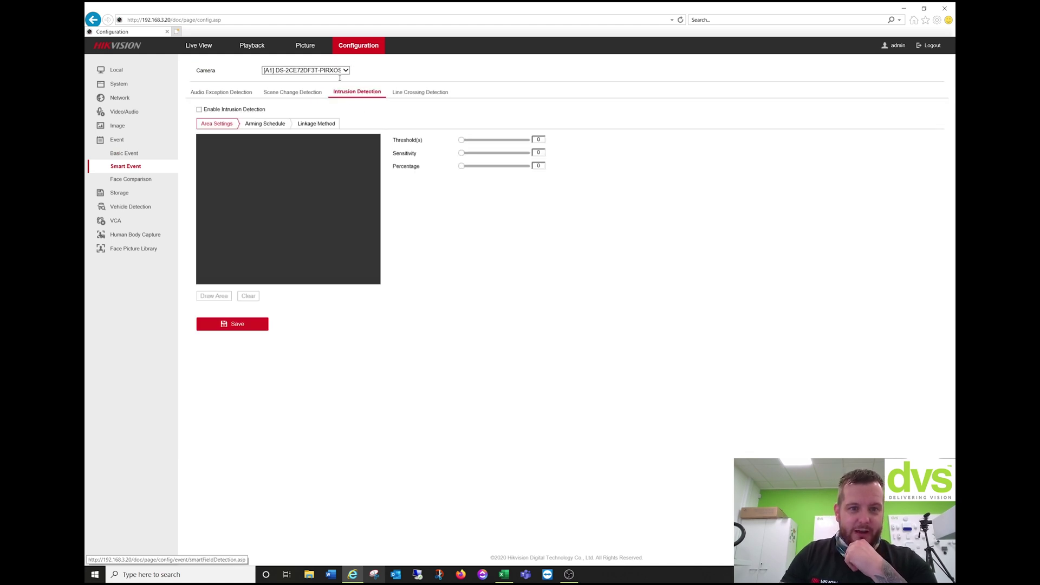
{"action": "left_click", "coordinate": [339, 71]}
{"action": "left_click", "coordinate": [345, 95]}
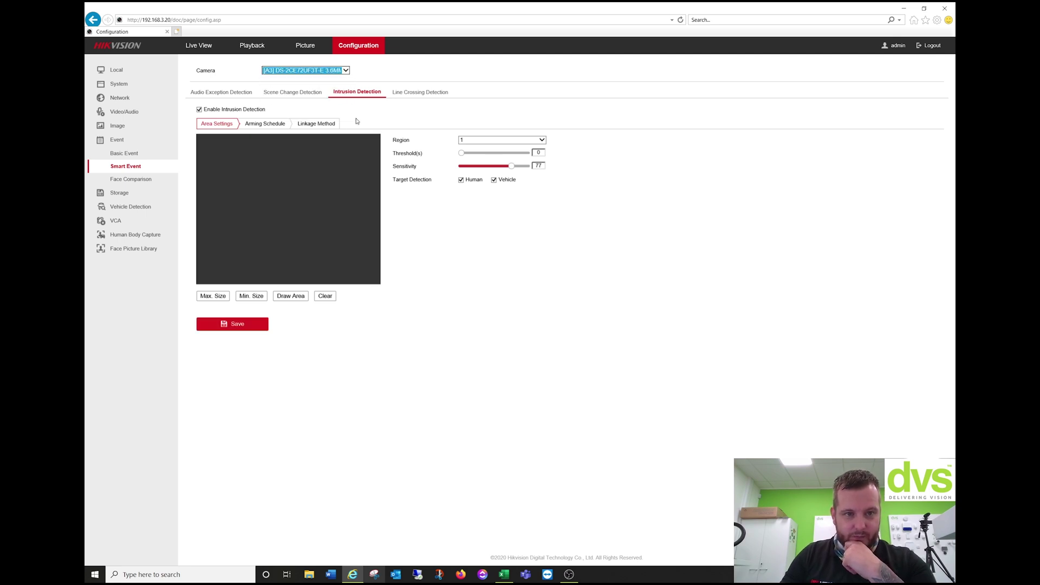
Review camera A3's intrusion linkage: alarm output CAM3->1 (Light) and A3 recording triggered.
{"action": "left_click", "coordinate": [275, 129]}
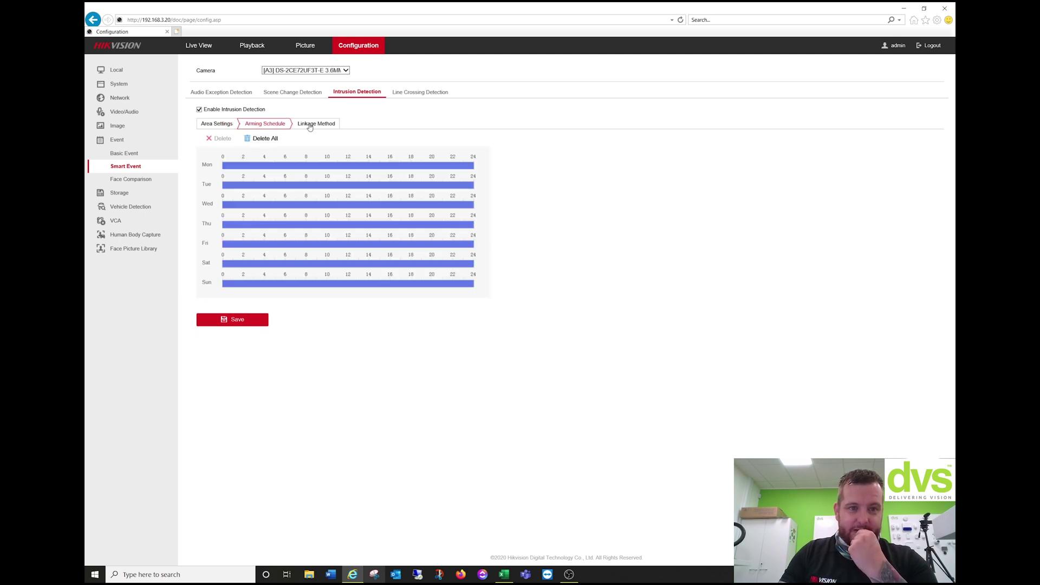
{"action": "left_click", "coordinate": [310, 127]}
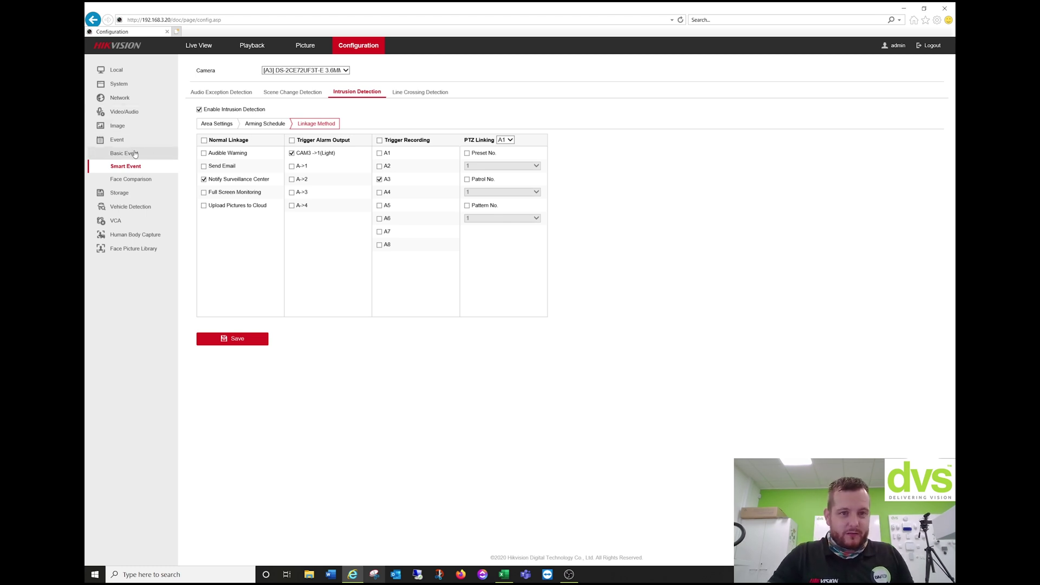
Return to Live View in a 2x2 layout playing DS-2CE72UF3T-E and DS-2CE12UF3T-E side by side.
{"action": "left_click", "coordinate": [199, 46]}
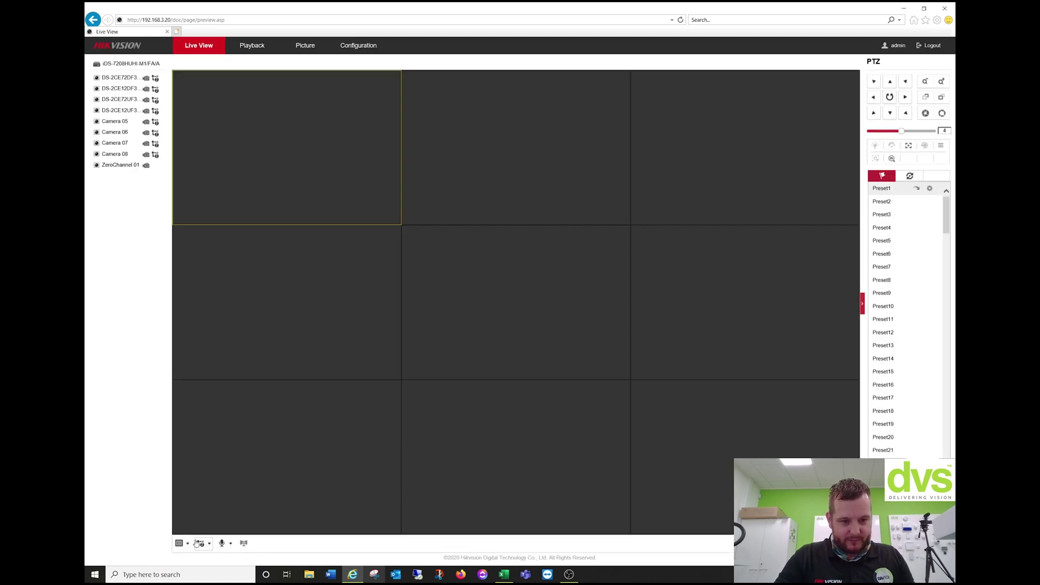
{"action": "left_click", "coordinate": [187, 545]}
{"action": "left_click", "coordinate": [191, 557]}
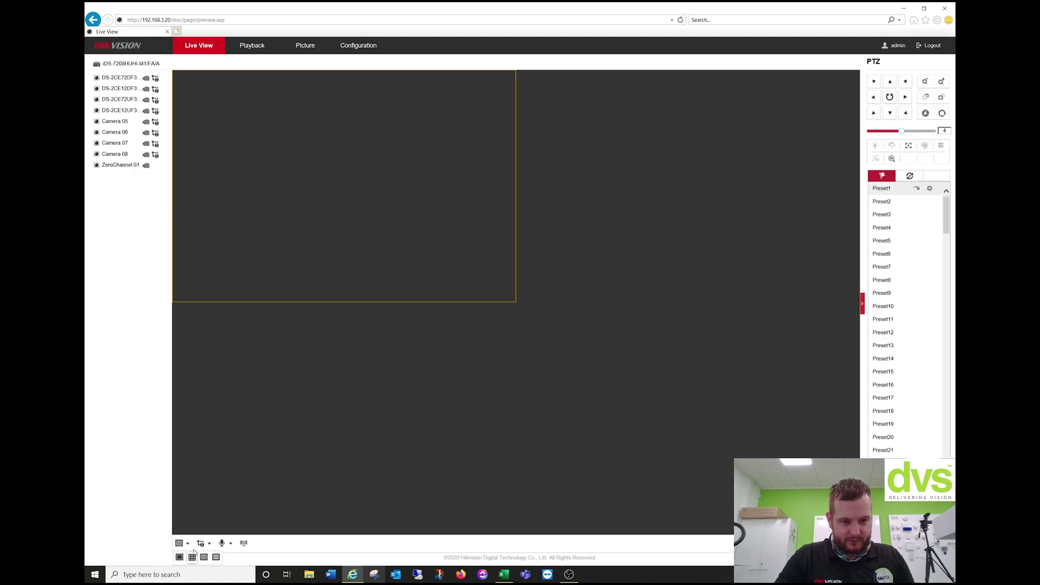
{"action": "double_click", "coordinate": [125, 100]}
{"action": "left_click", "coordinate": [592, 178]}
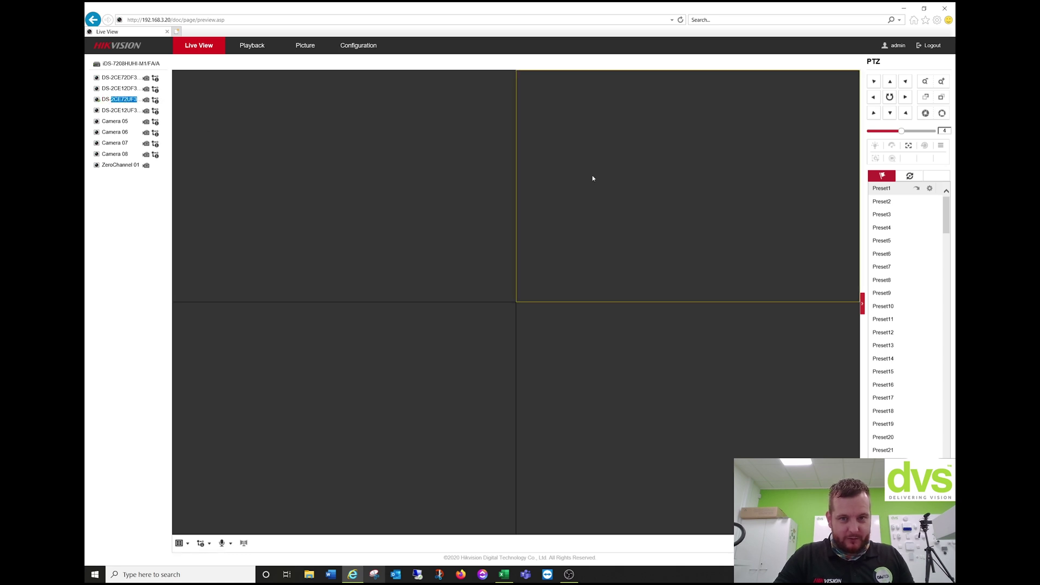
{"action": "double_click", "coordinate": [107, 111]}
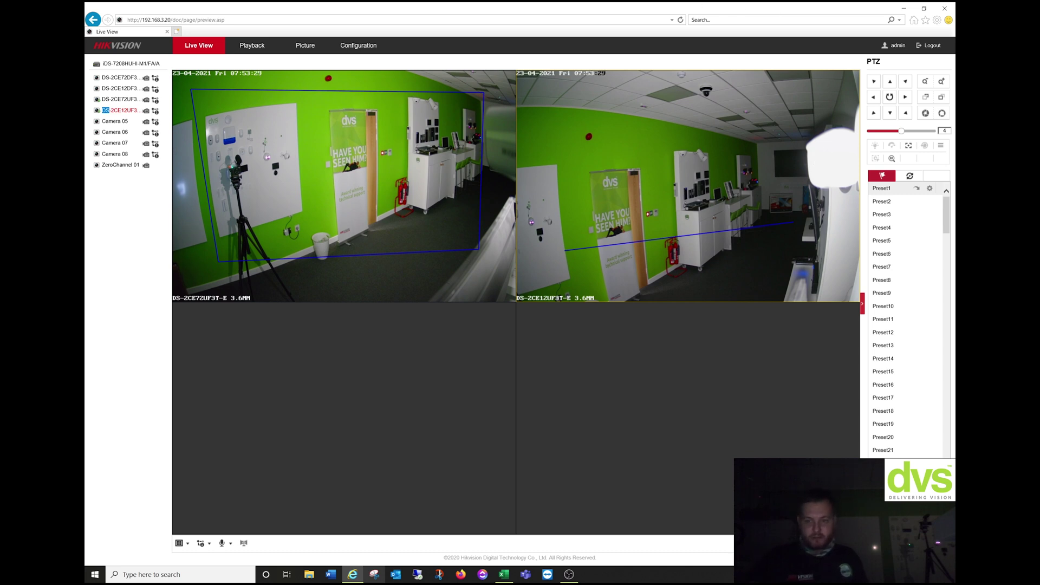
Show the Live View camera feed full screen.
{"action": "left_click", "coordinate": [243, 543]}
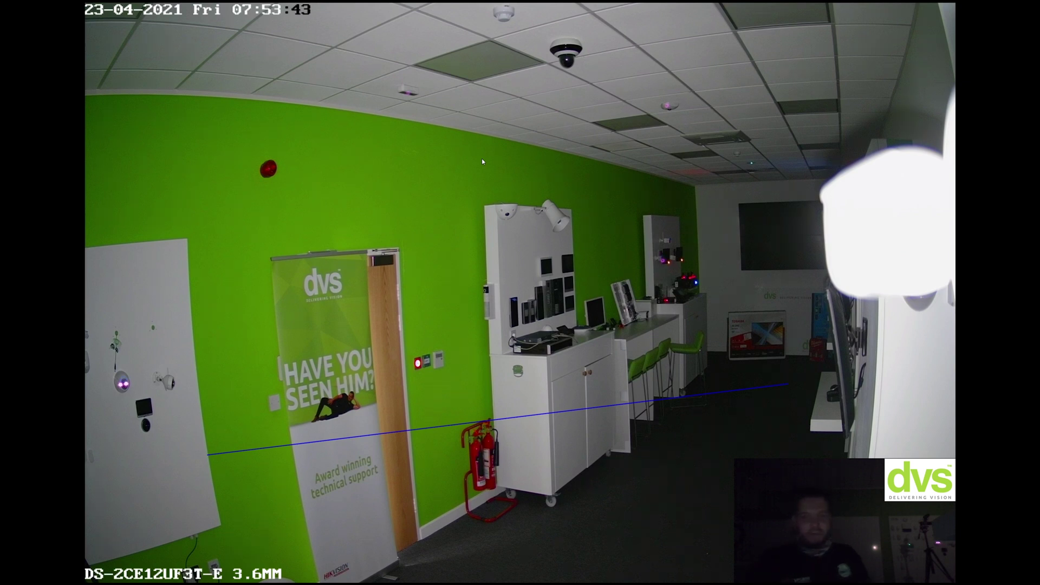
{"action": "double_click", "coordinate": [493, 156]}
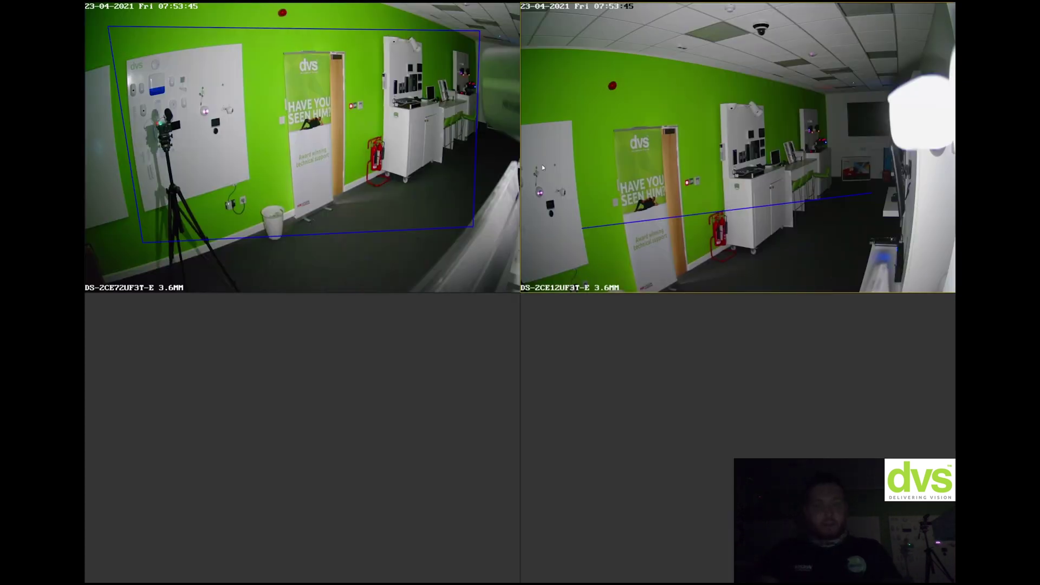